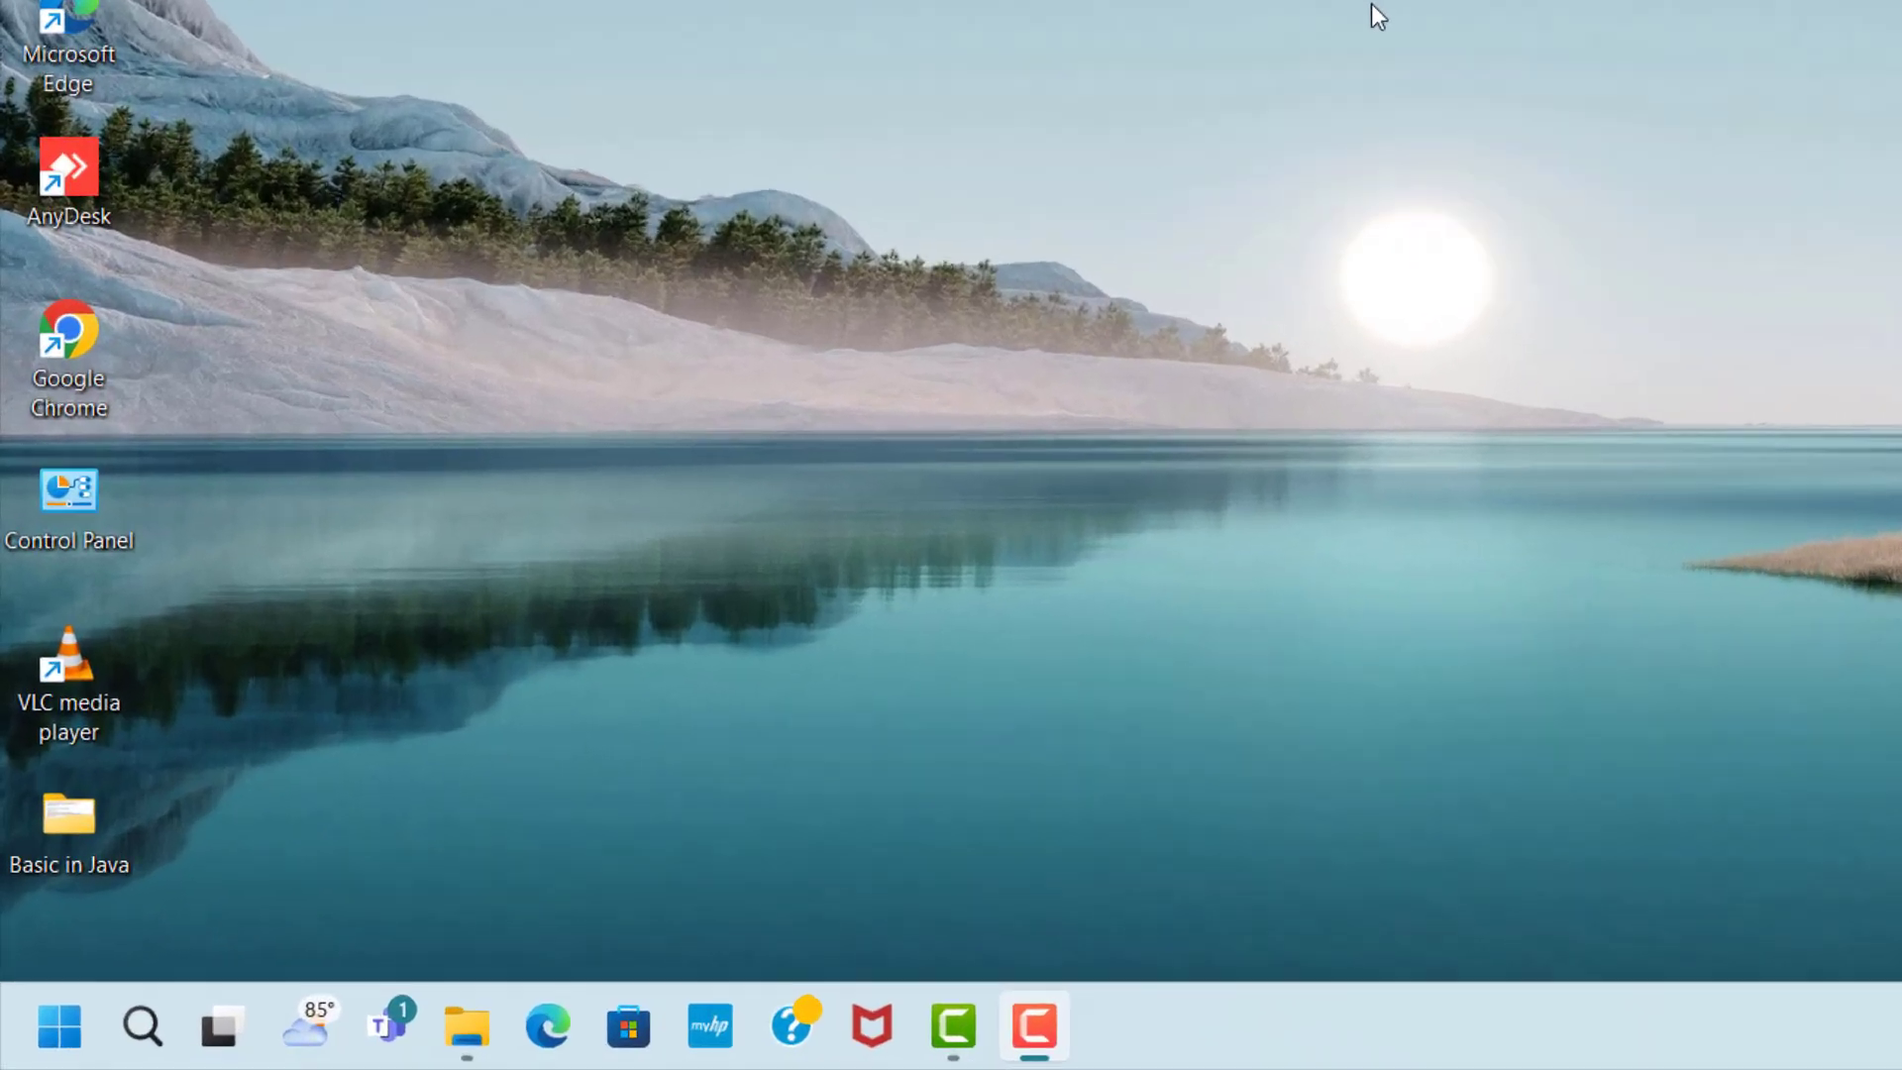
Open the user's roaming application data folder by running %appdata%
key(super+r)
text(%appd)
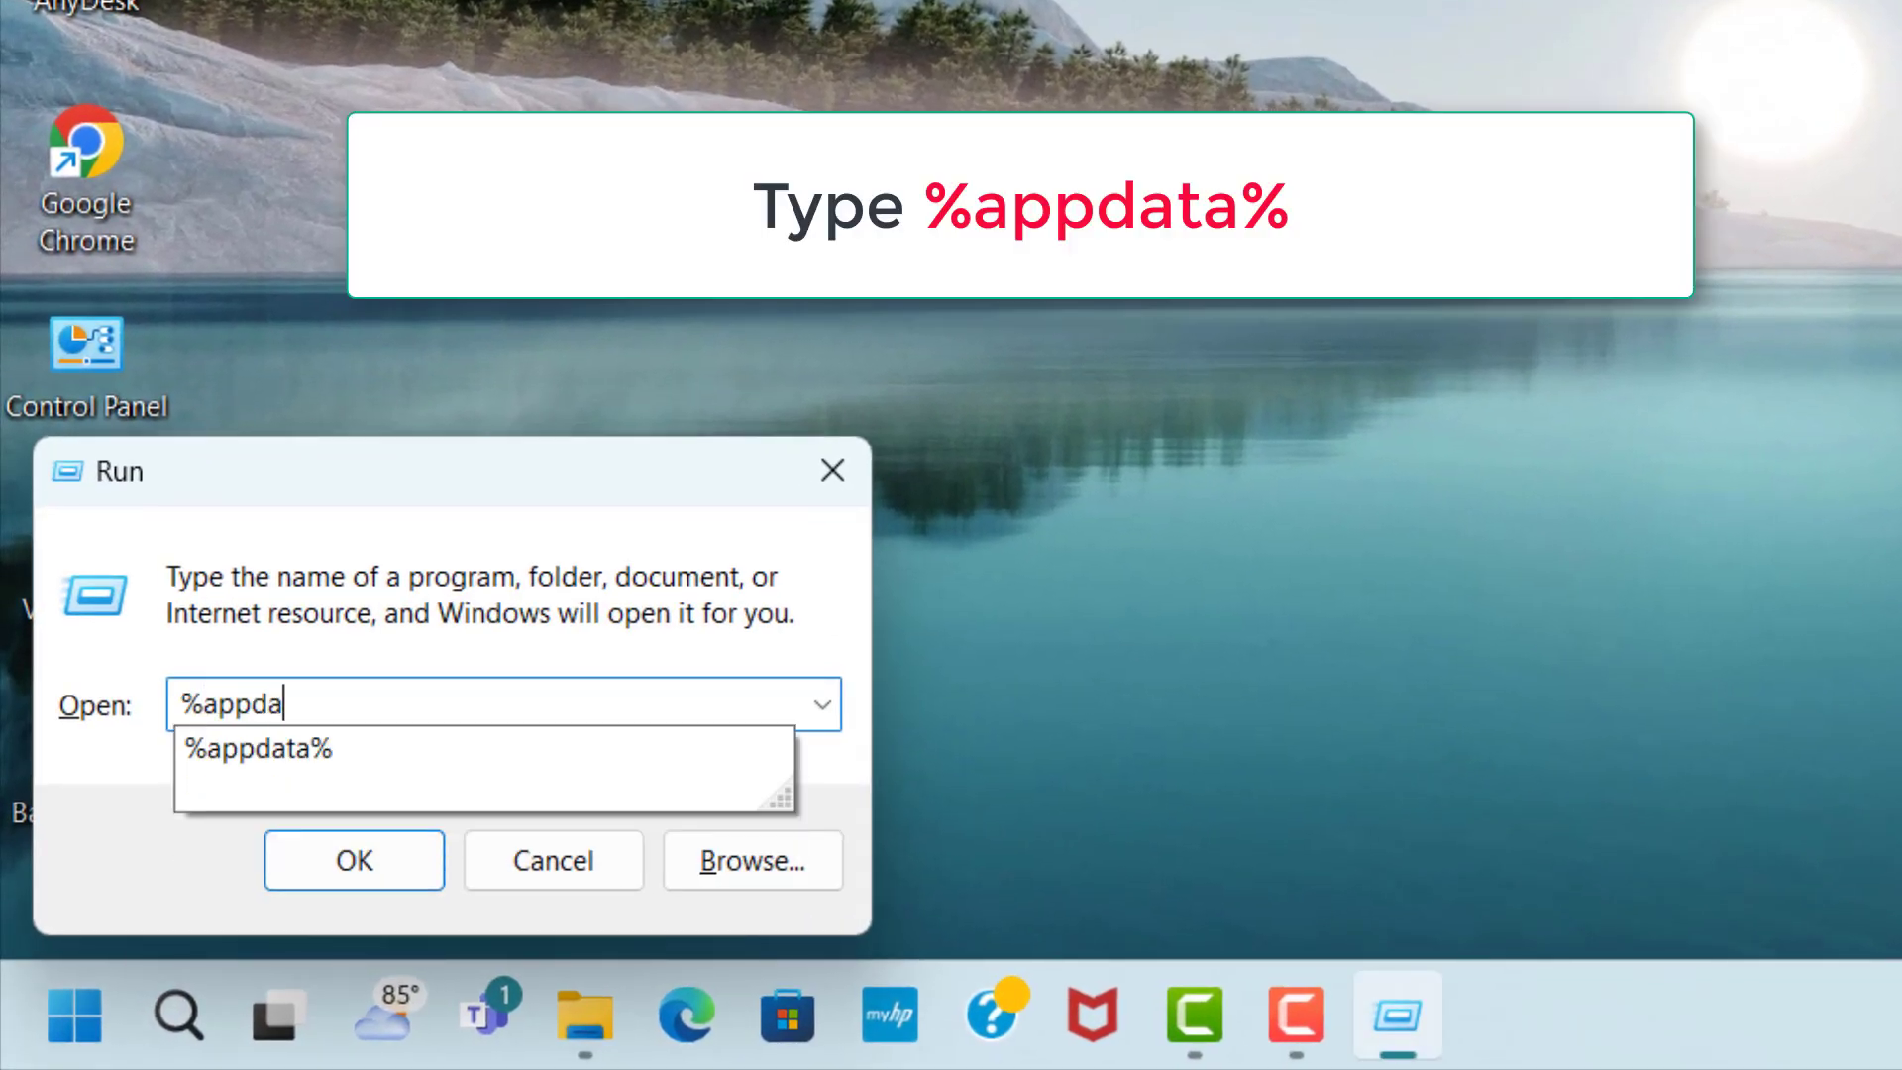
text(ata%)
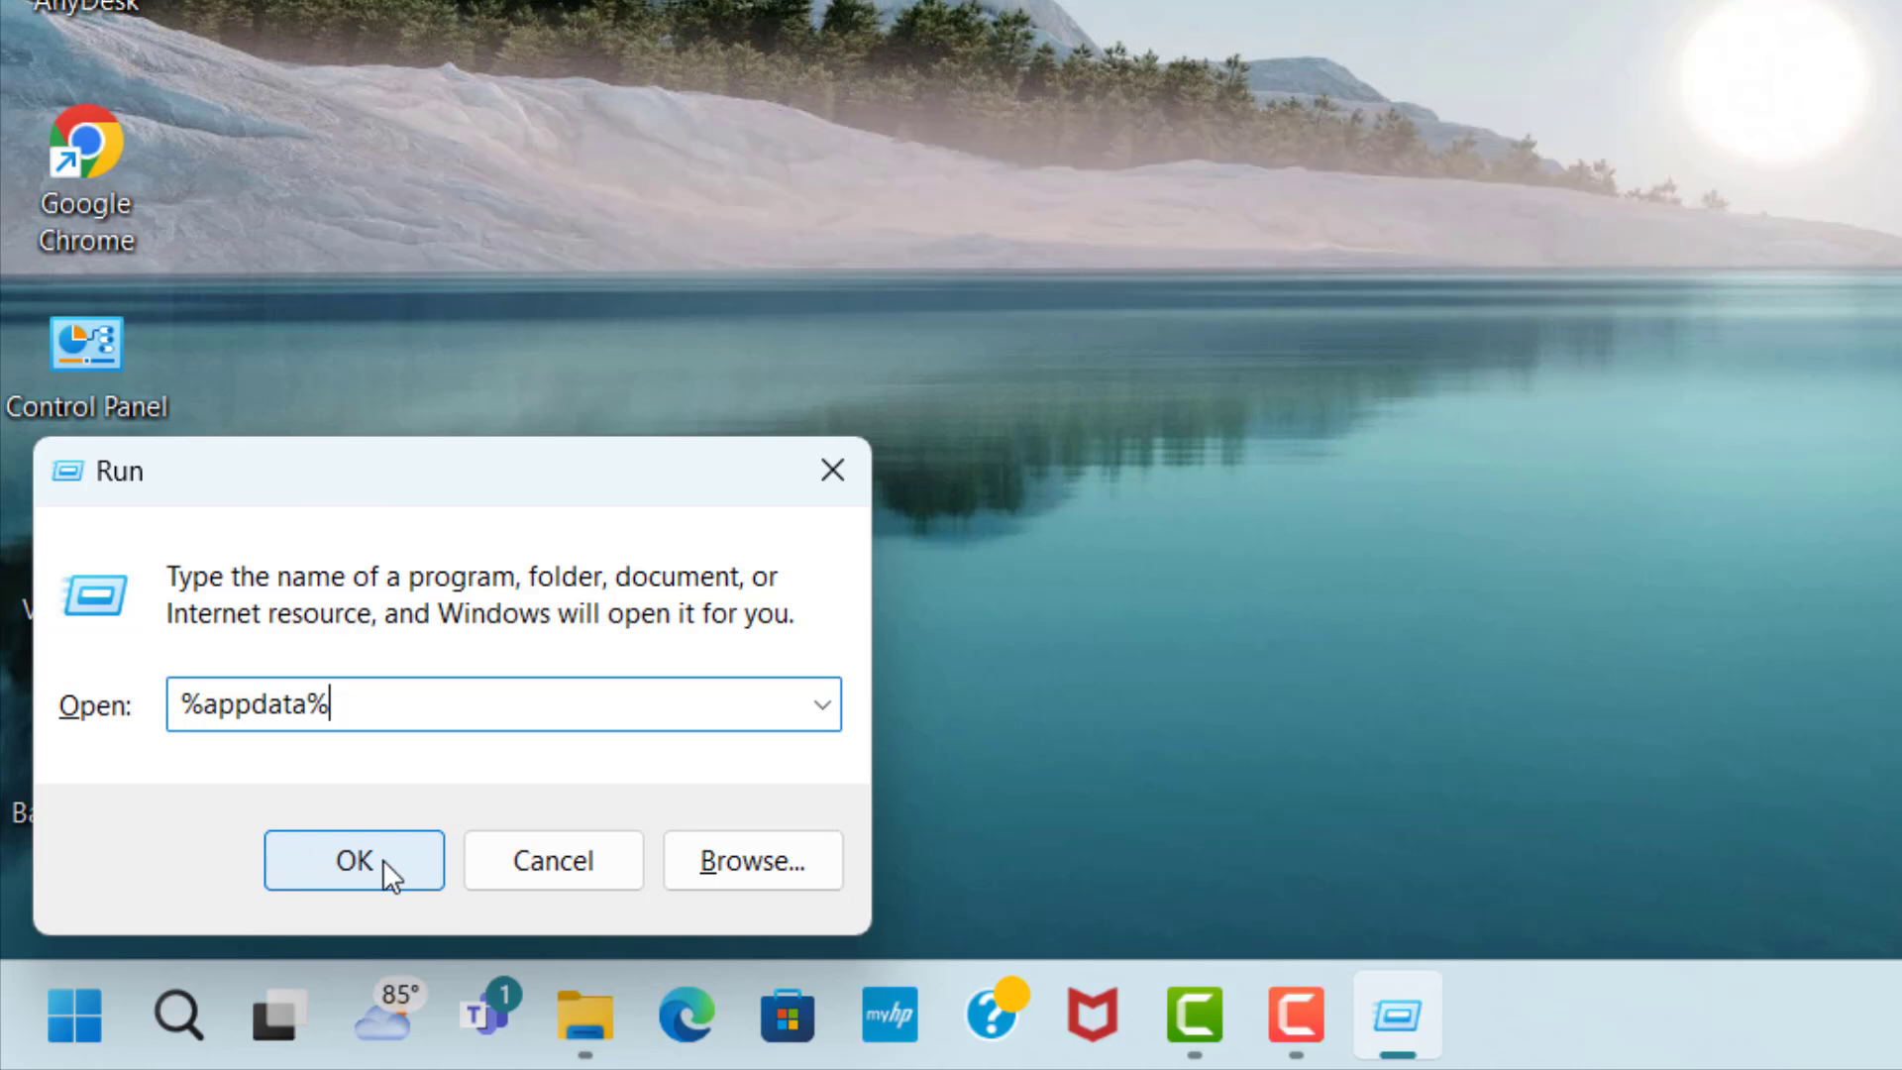
click(377, 859)
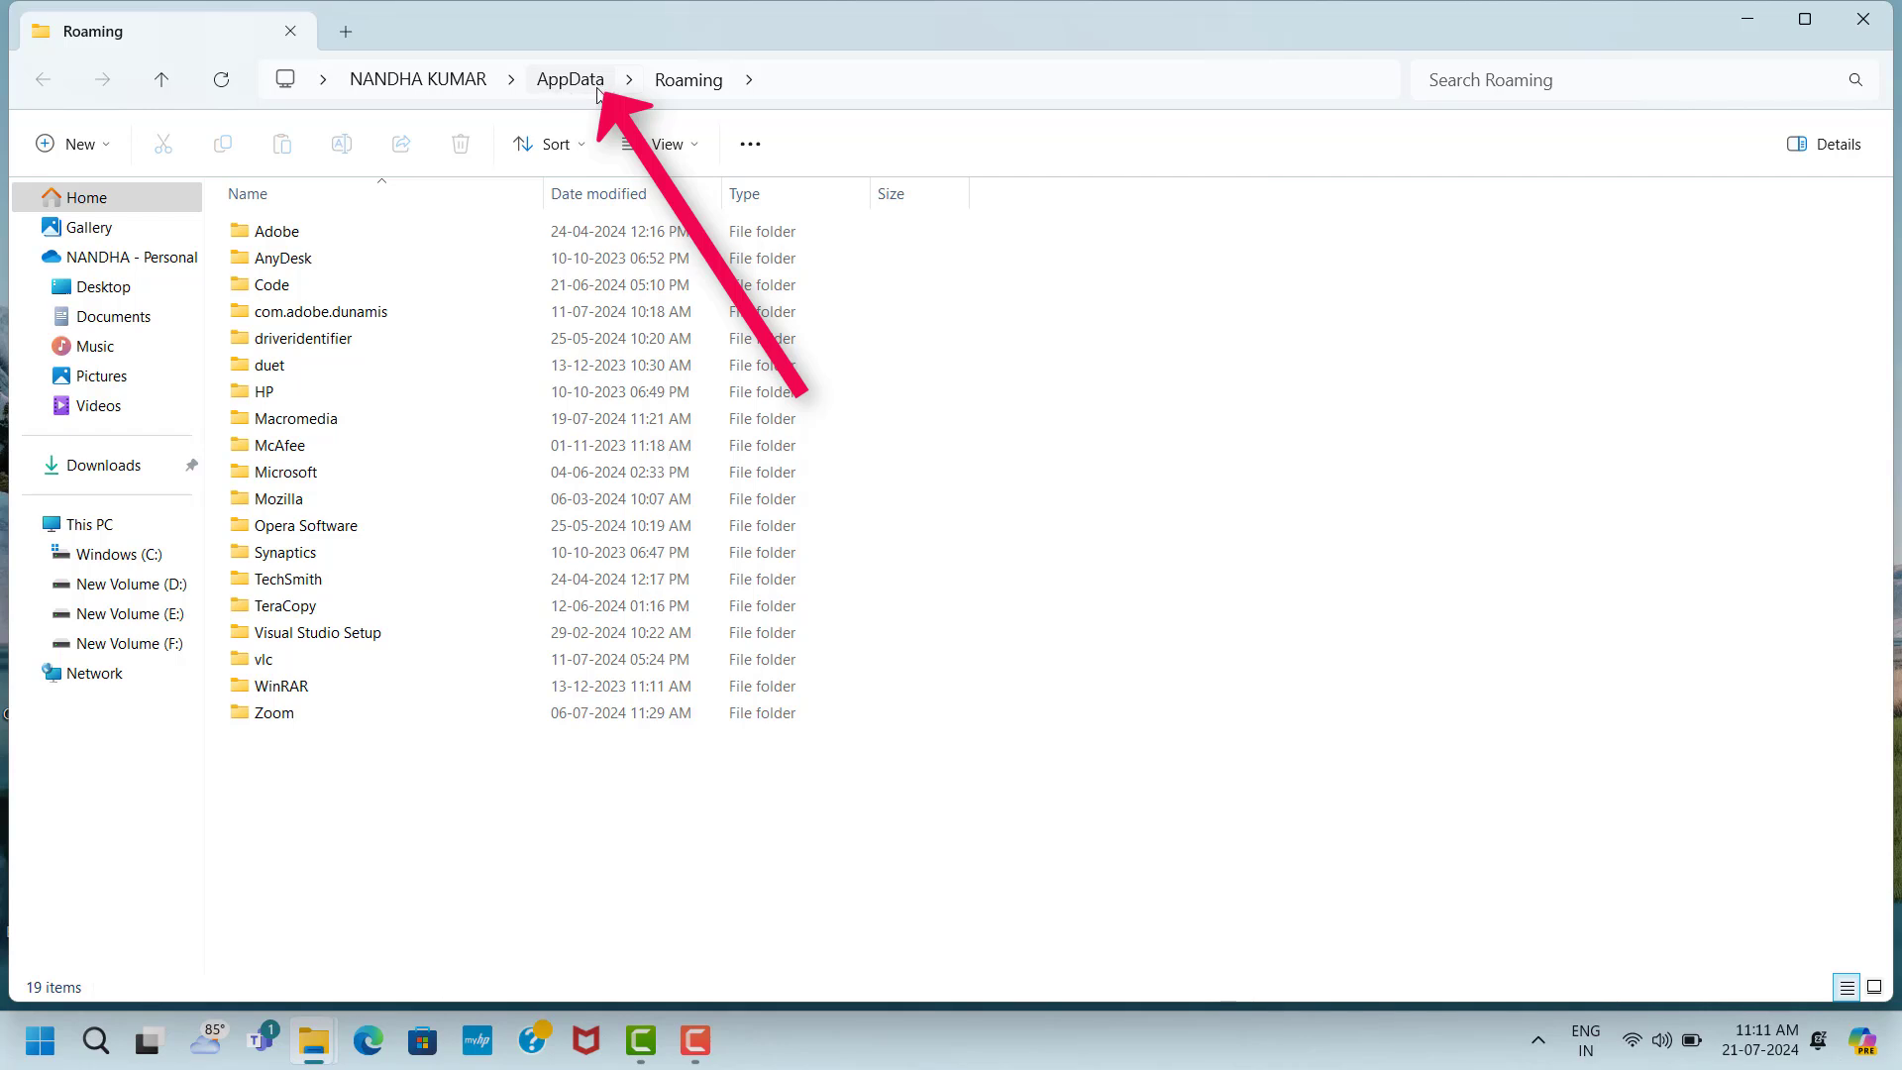
Go up to the AppData folder and open the Temp folder inside Local
click(540, 80)
click(249, 234)
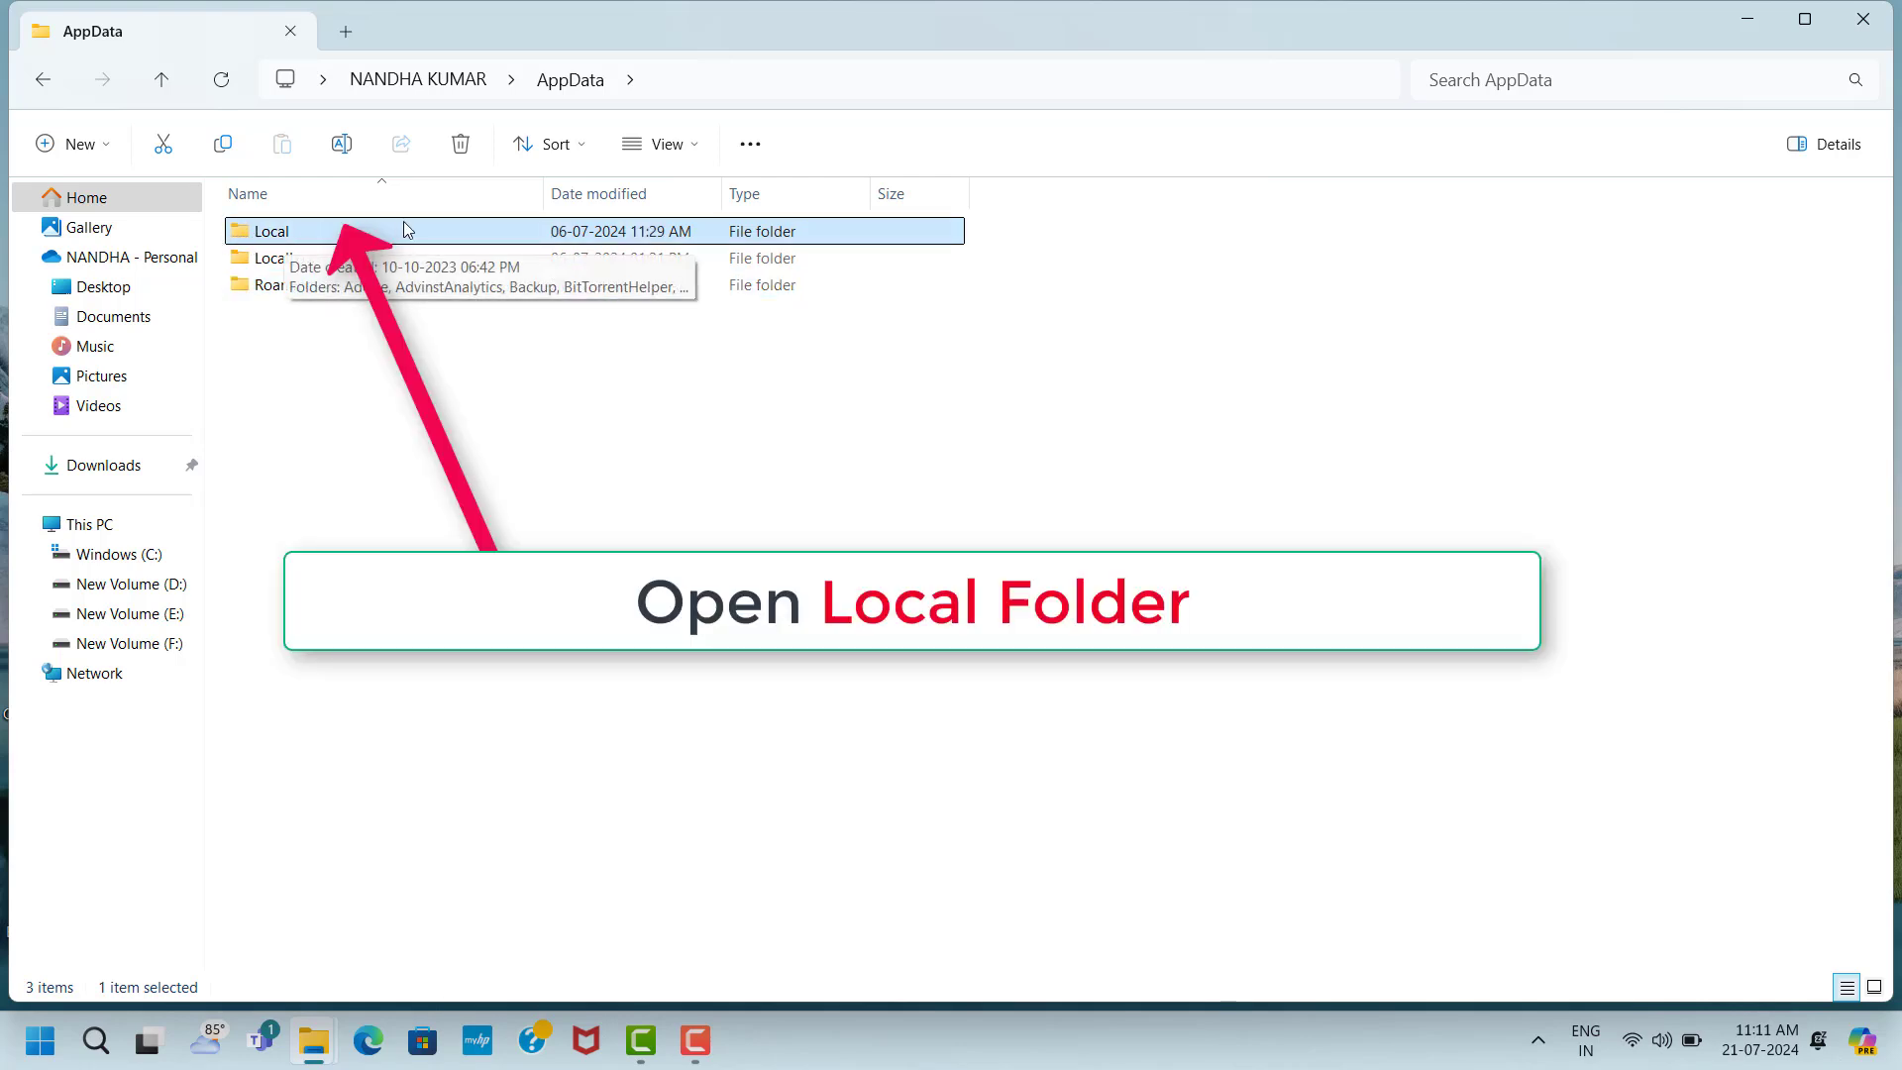
double_click(333, 233)
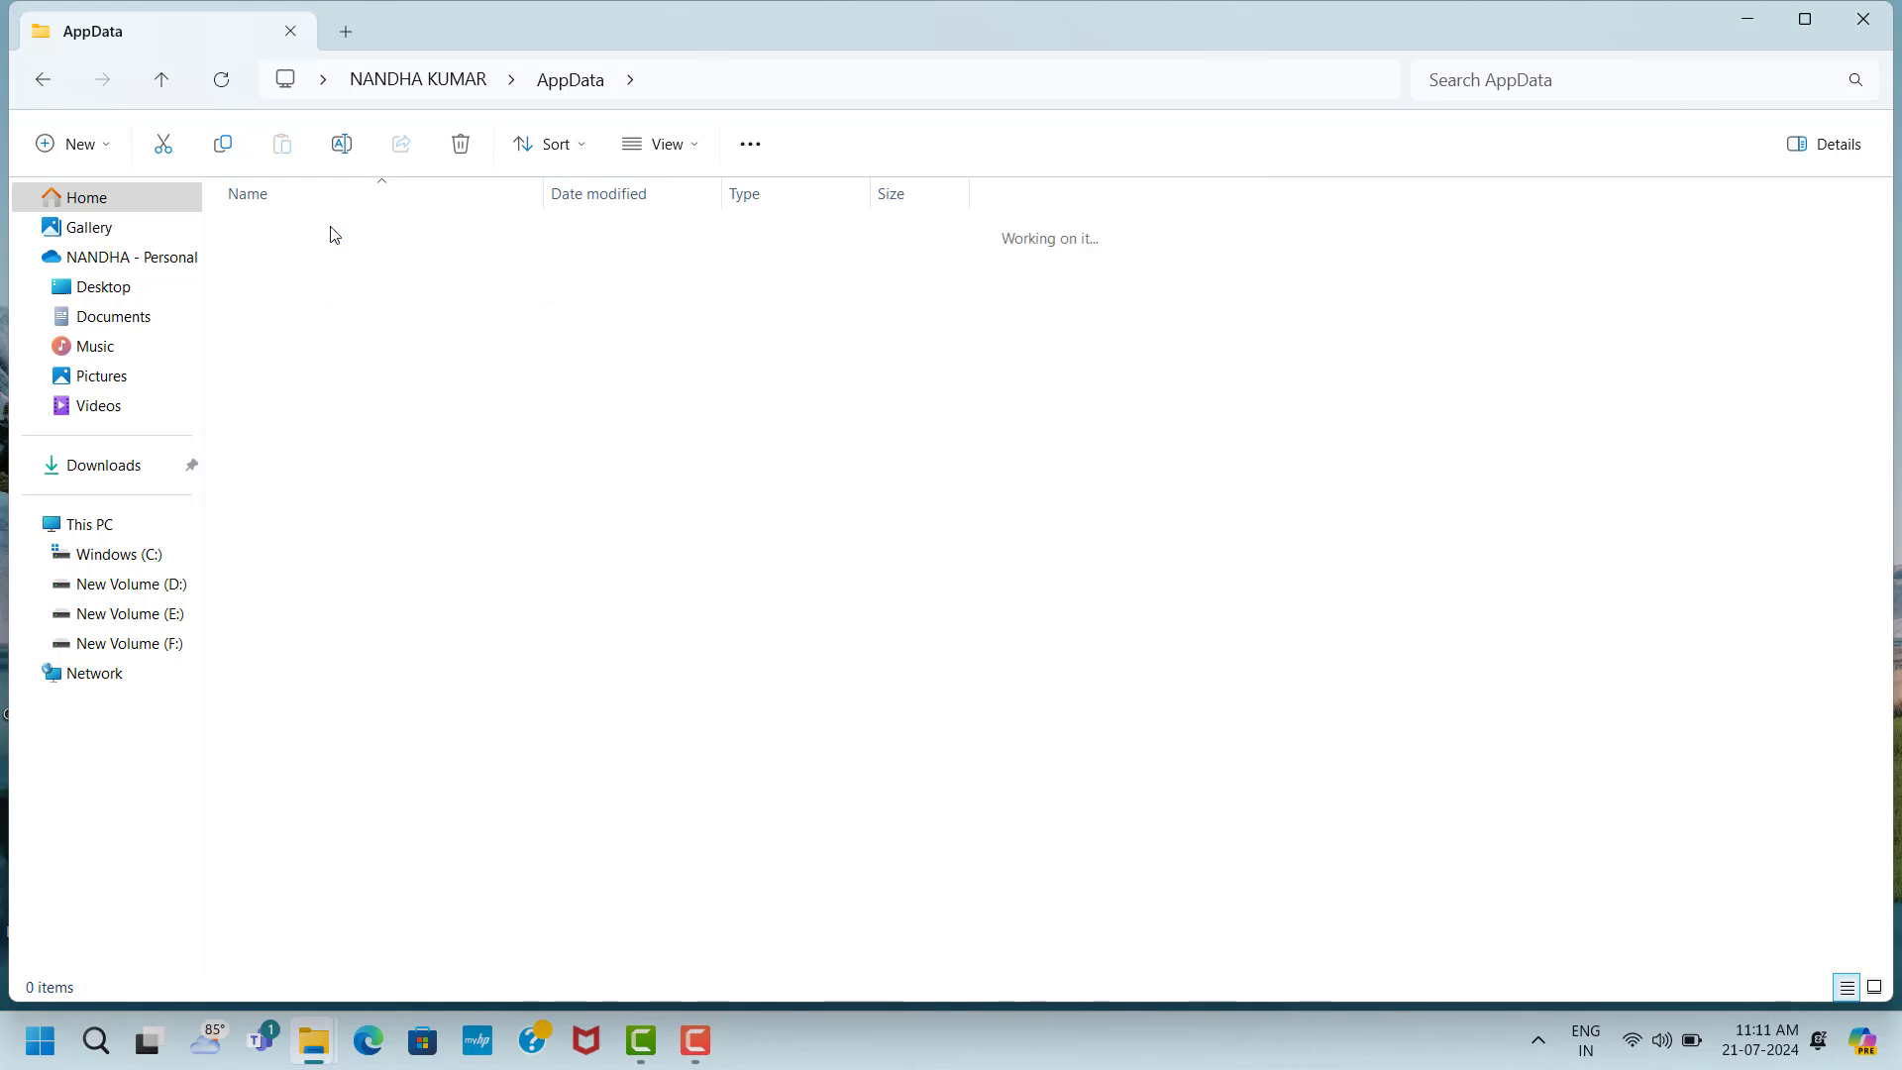
click(242, 877)
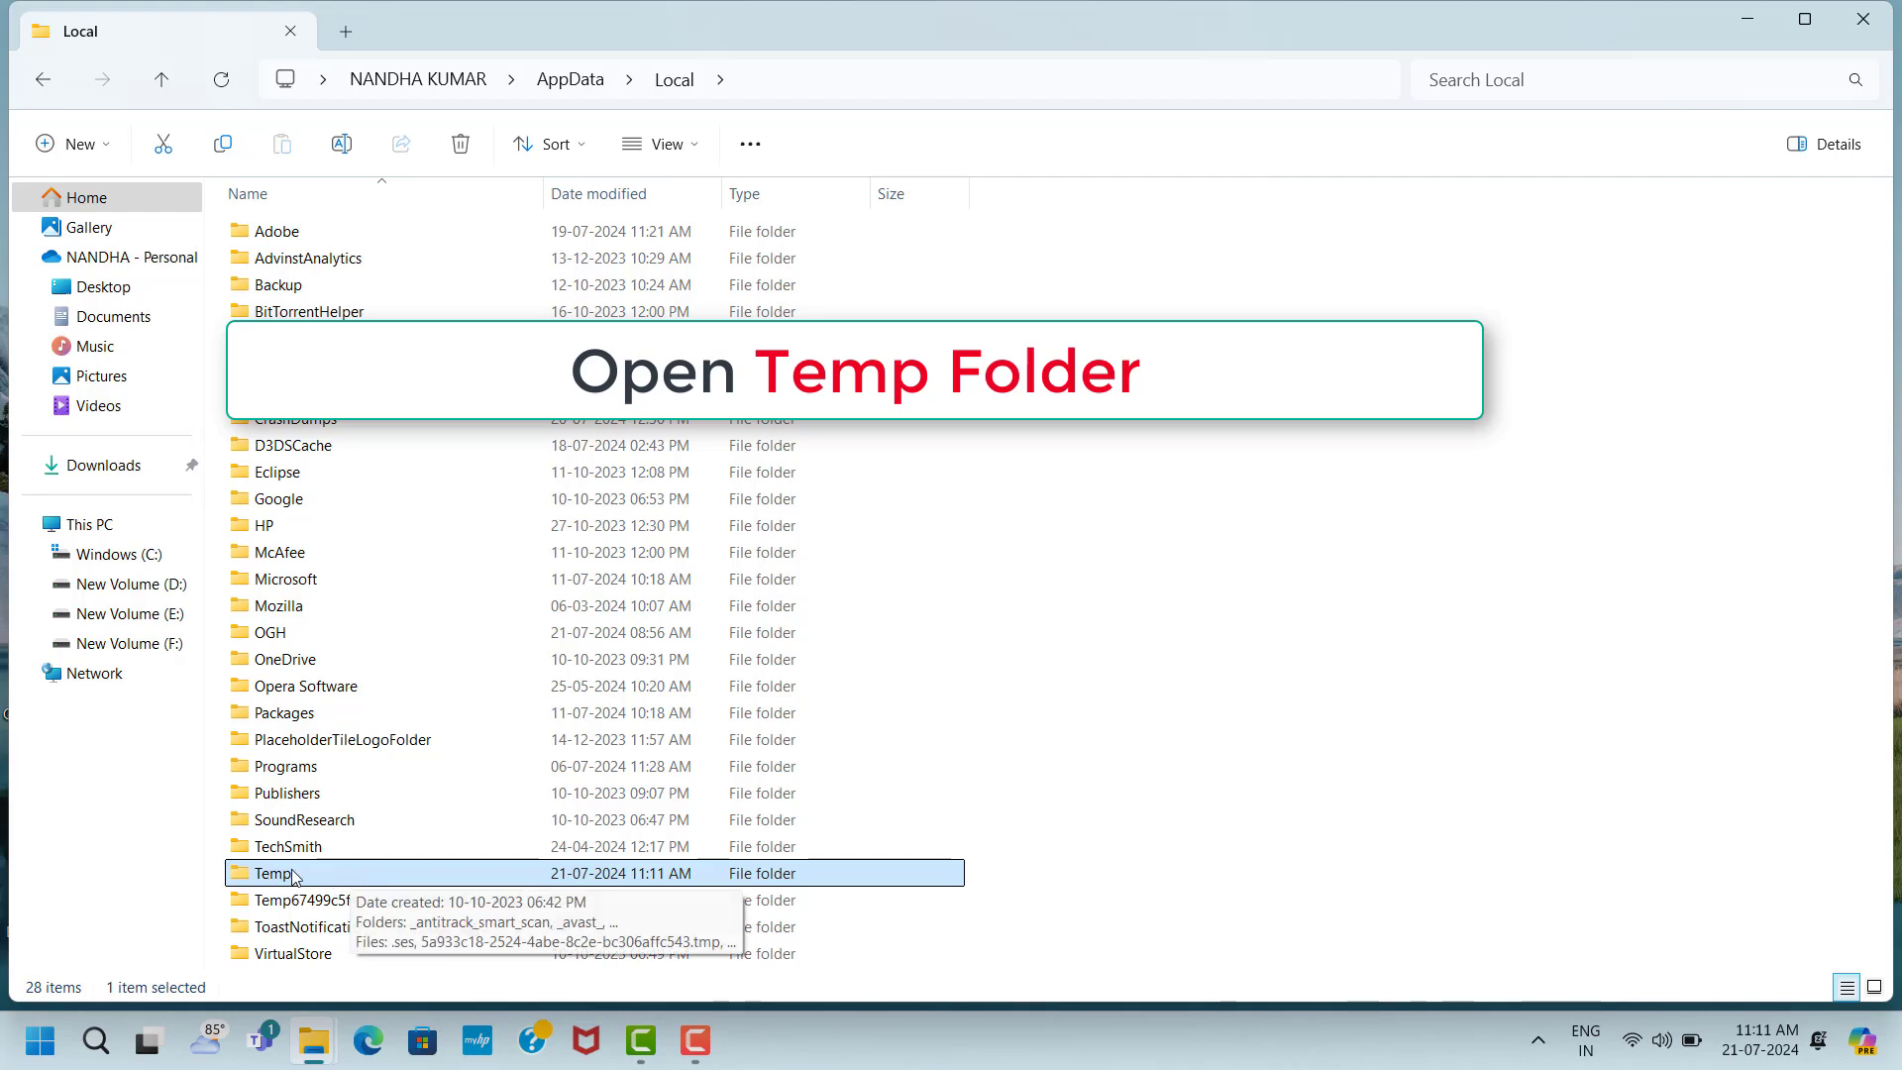
double_click(328, 881)
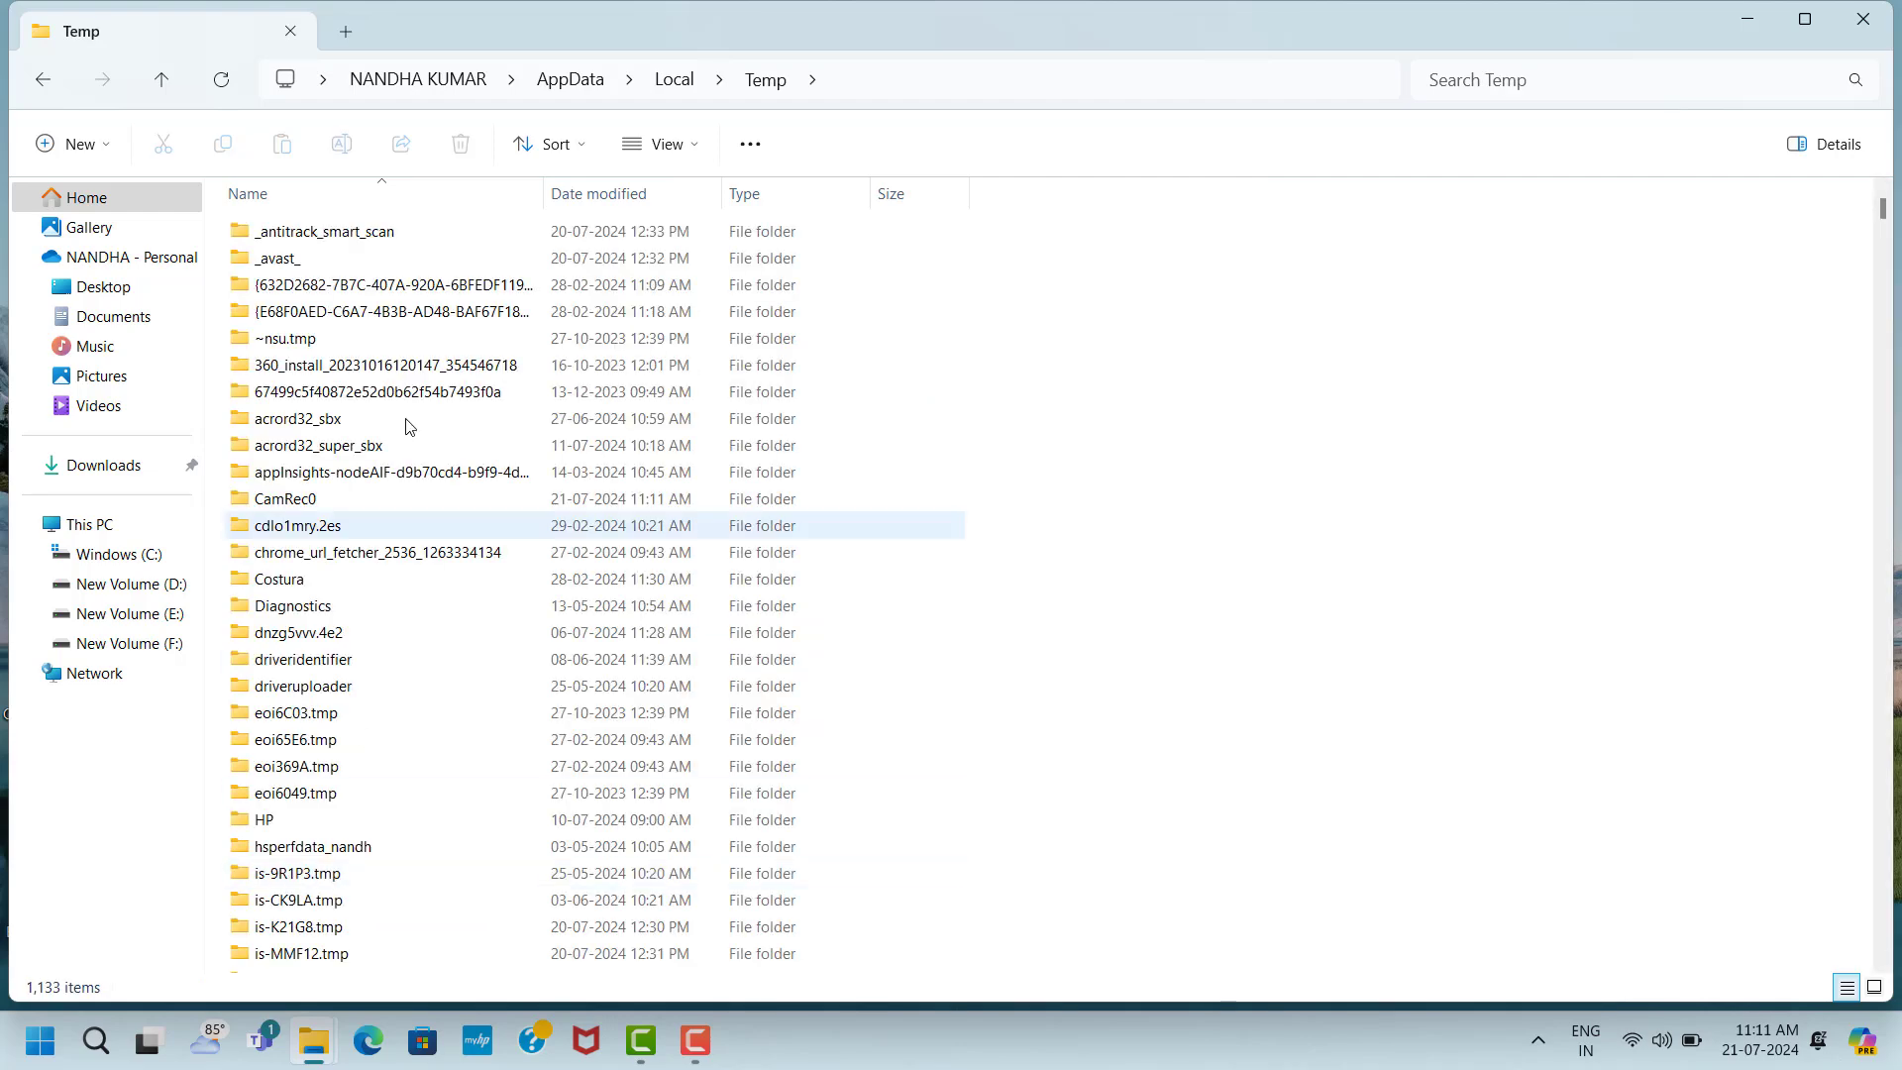
Delete all files and folders in the AppData Local Temp folder
click(442, 238)
key(ctrl+a)
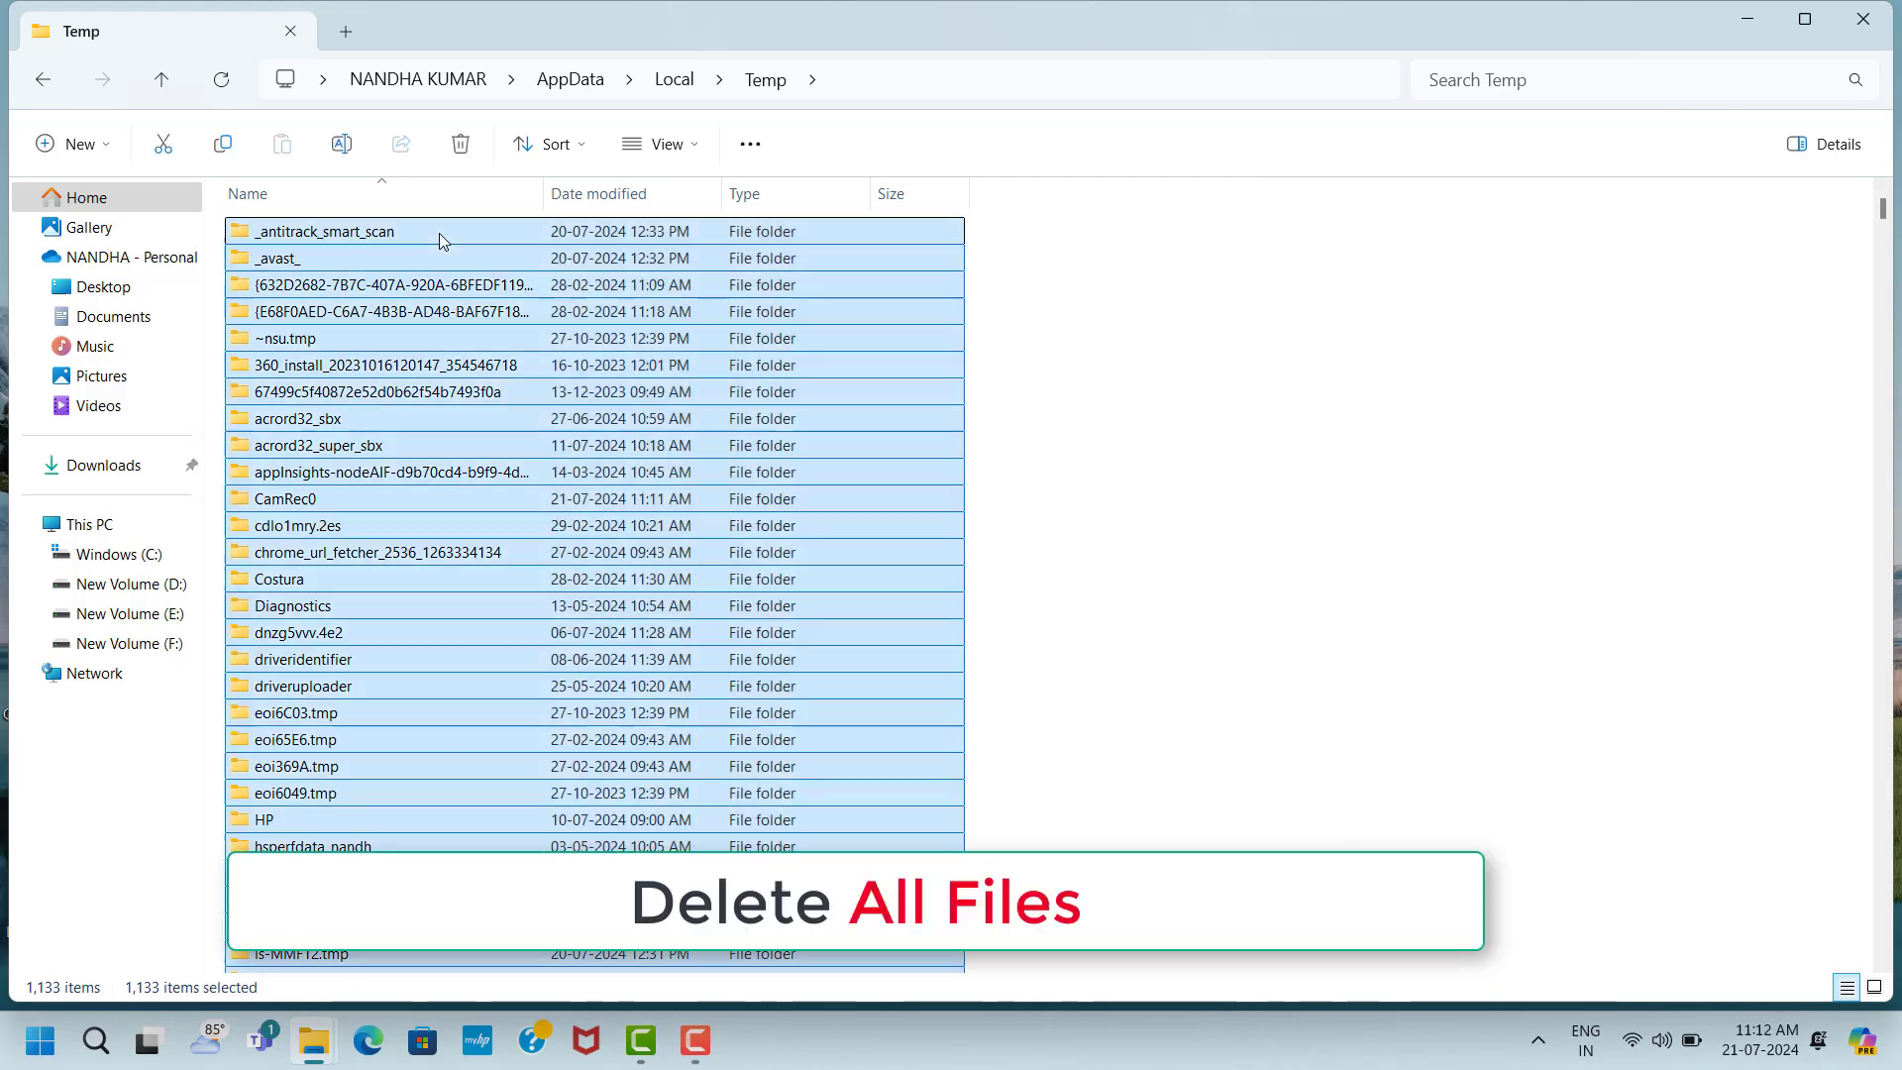
right_click(442, 237)
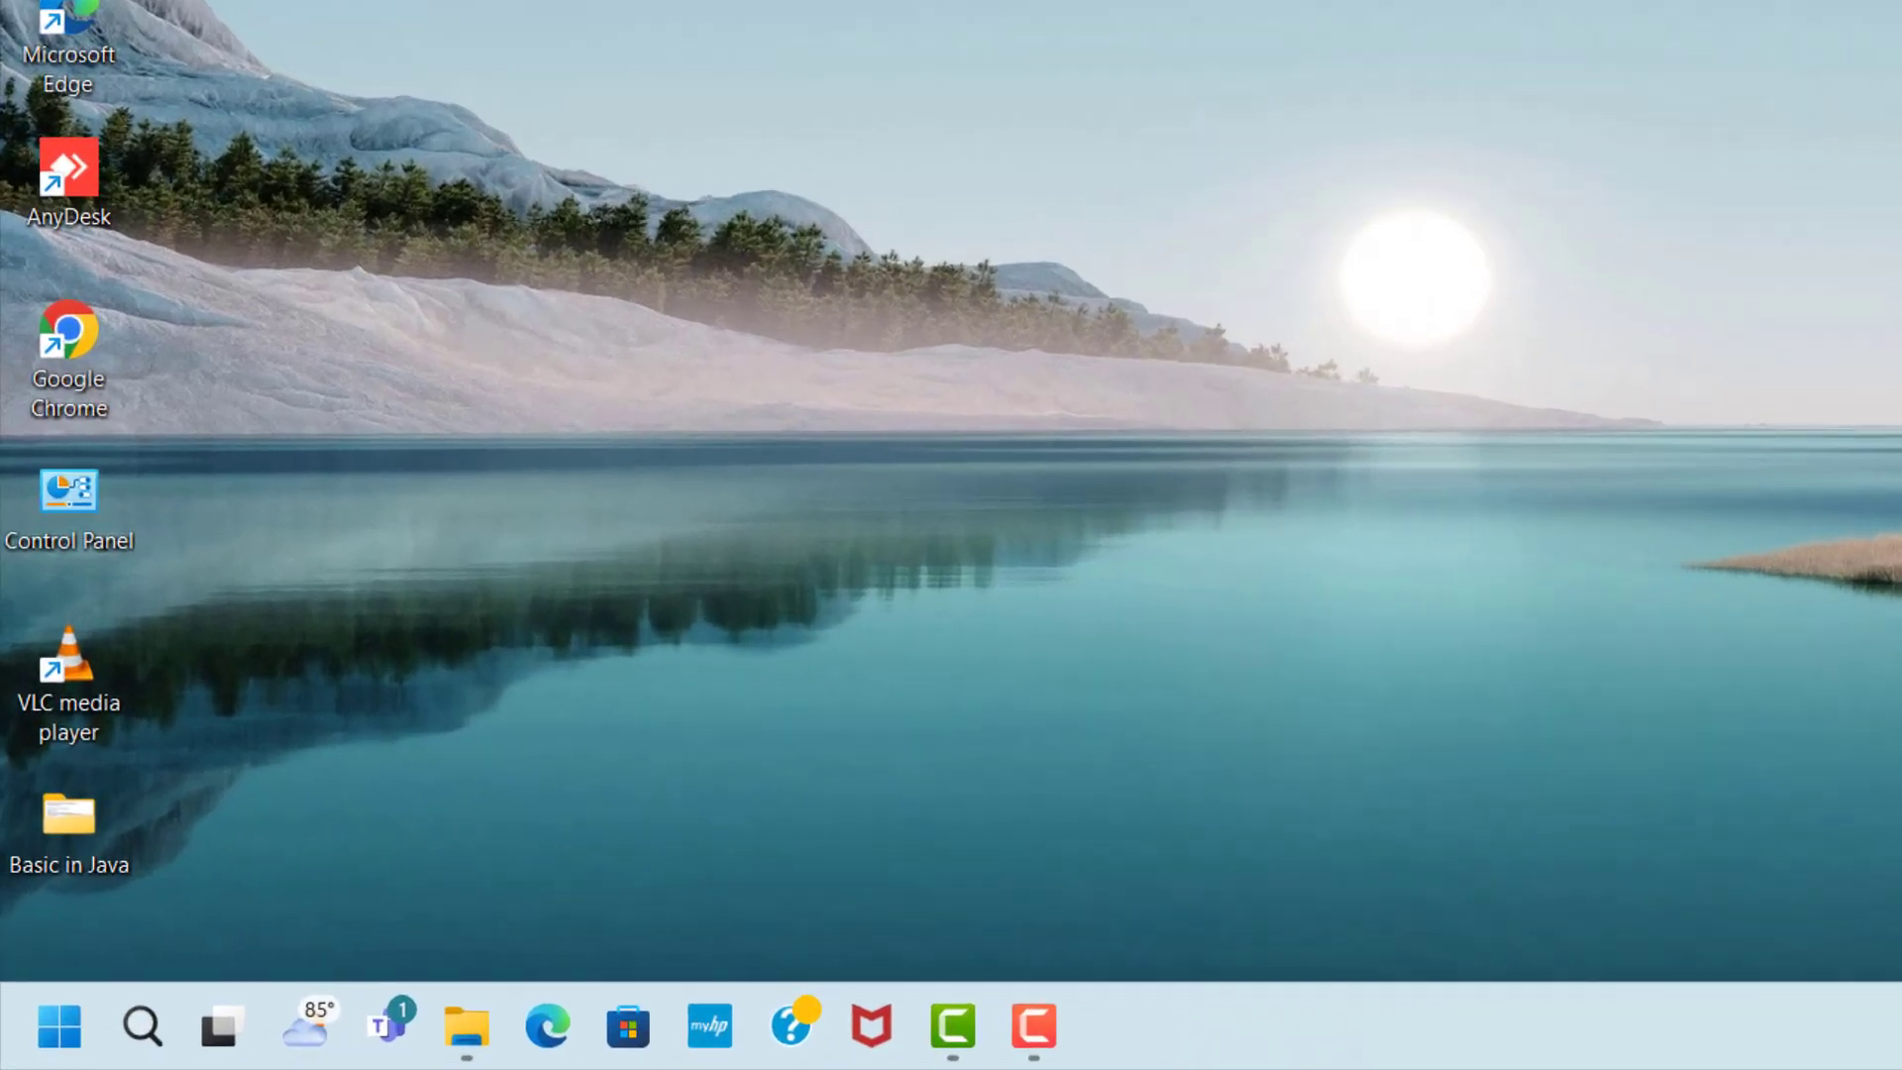
Open the Windows system Temp folder by running temp
key(super+r)
text(t)
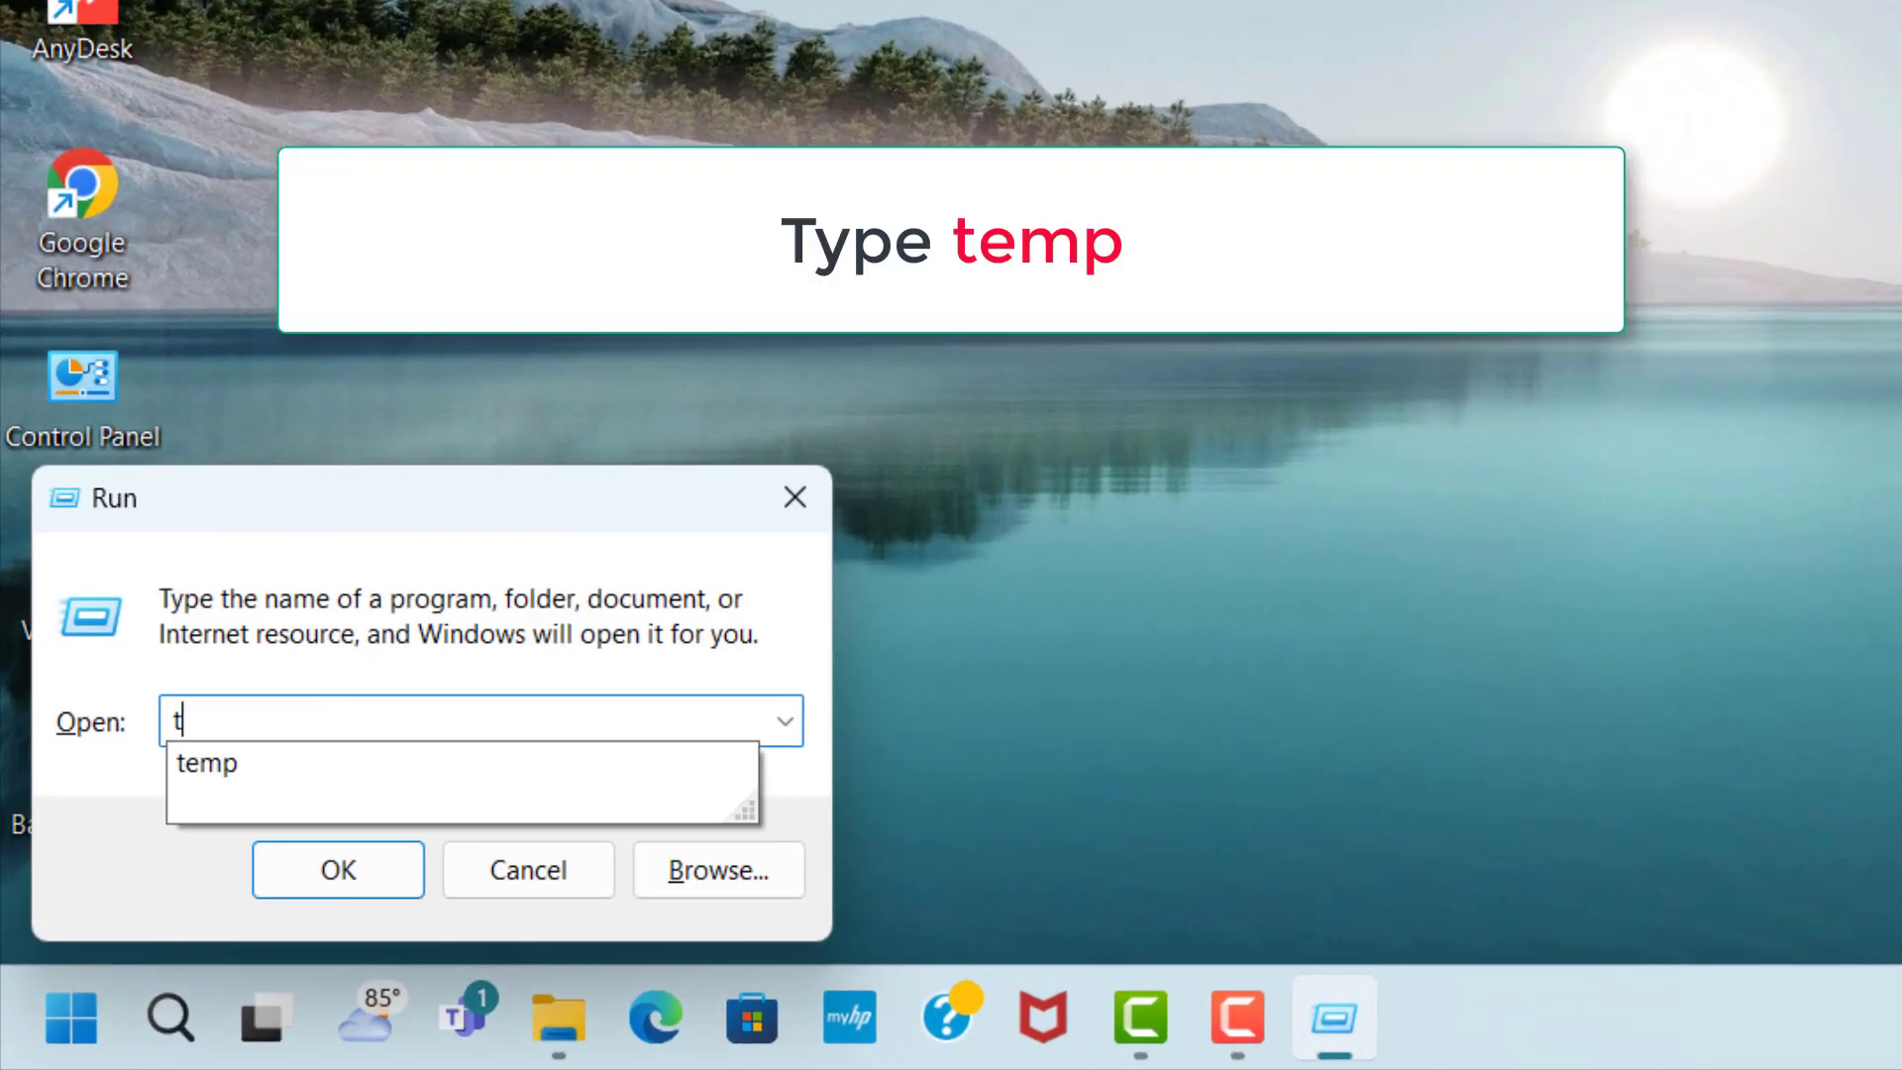
text(emp)
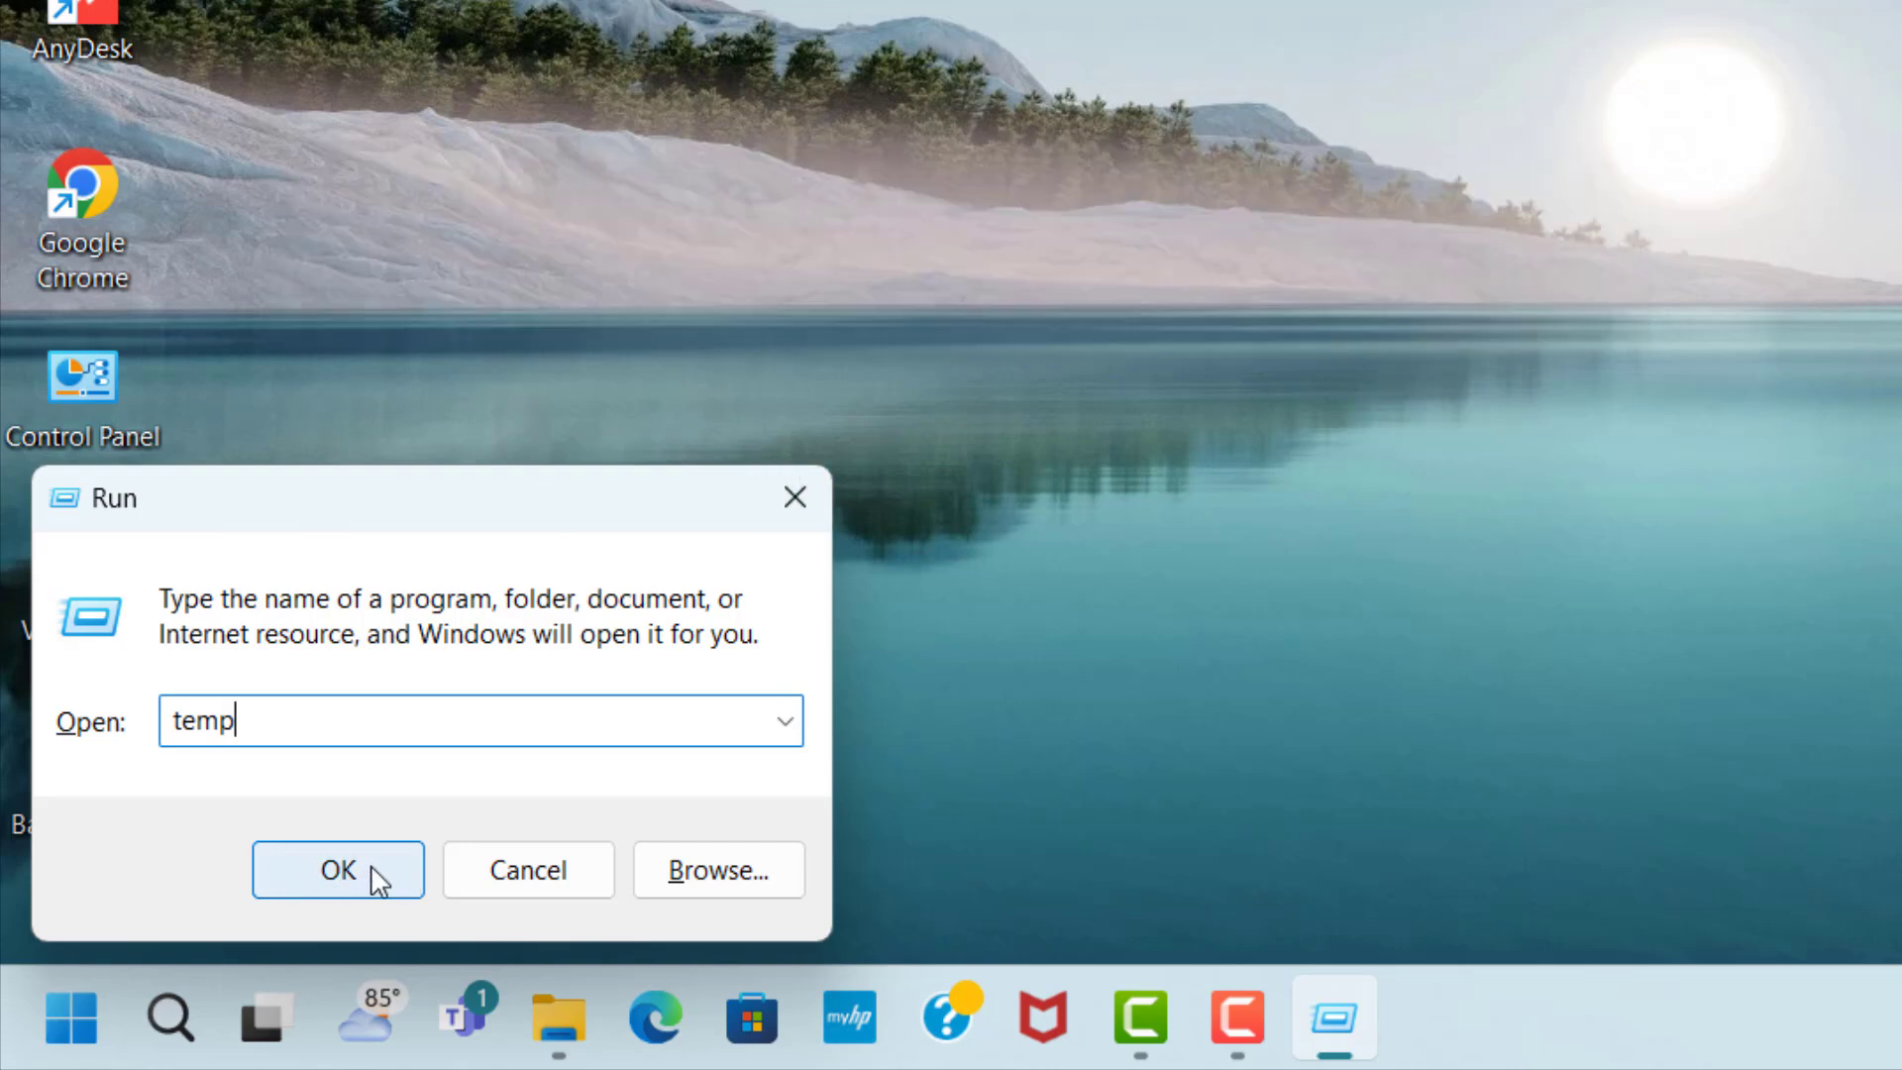
click(375, 874)
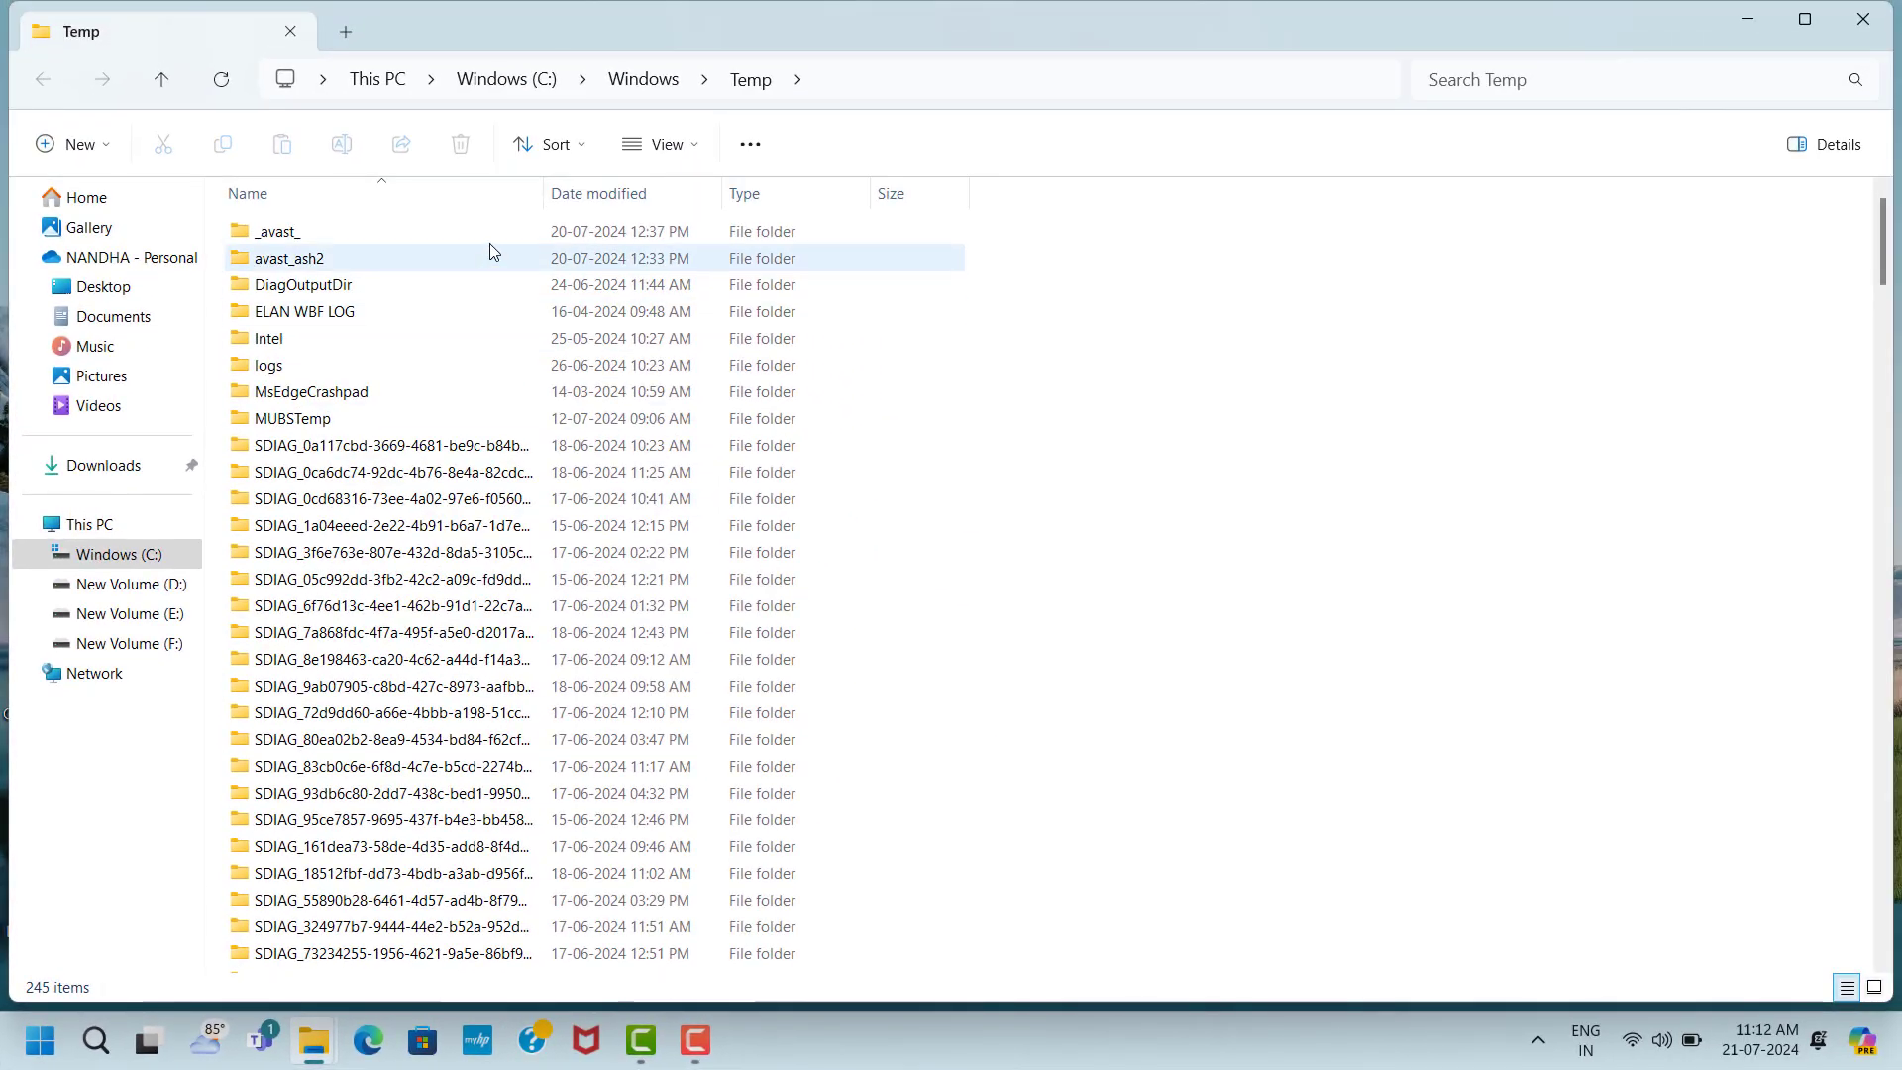
Delete all files and folders in the Windows system Temp folder
click(495, 234)
key(ctrl+a)
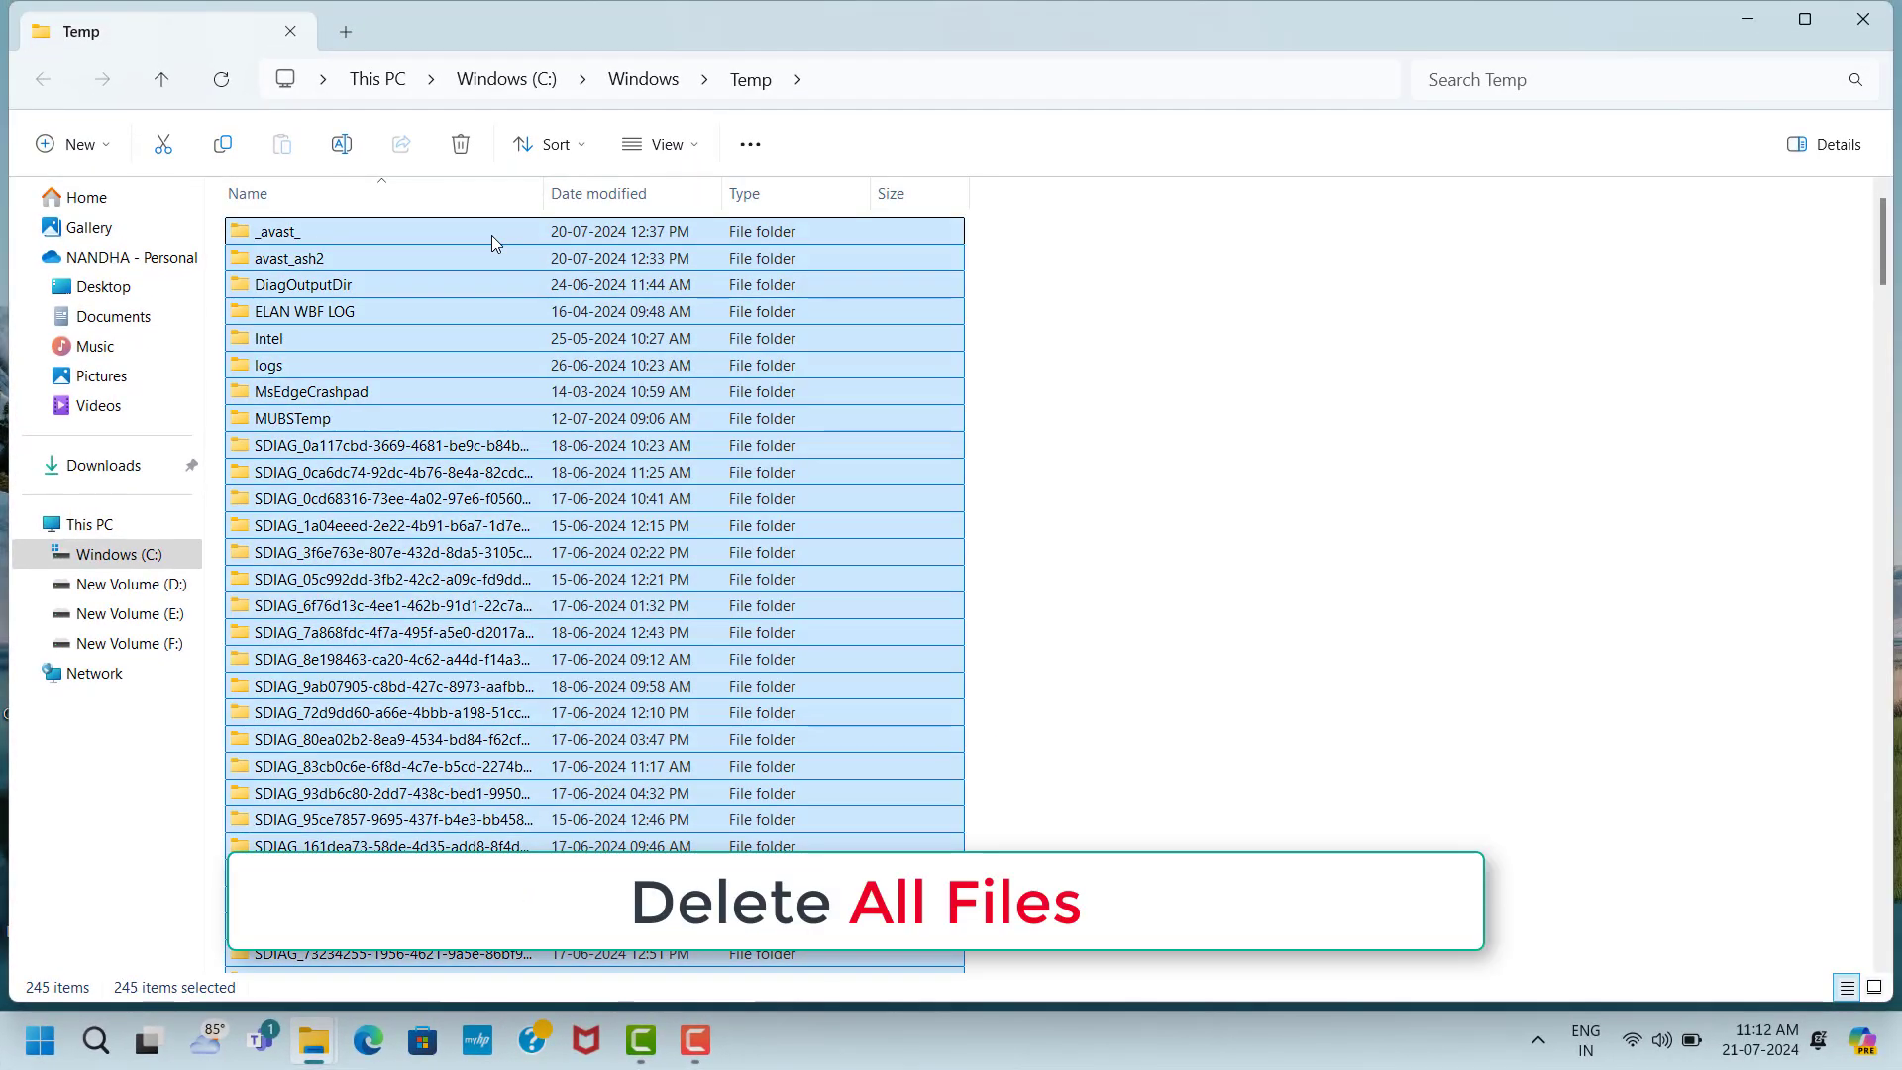
right_click(494, 237)
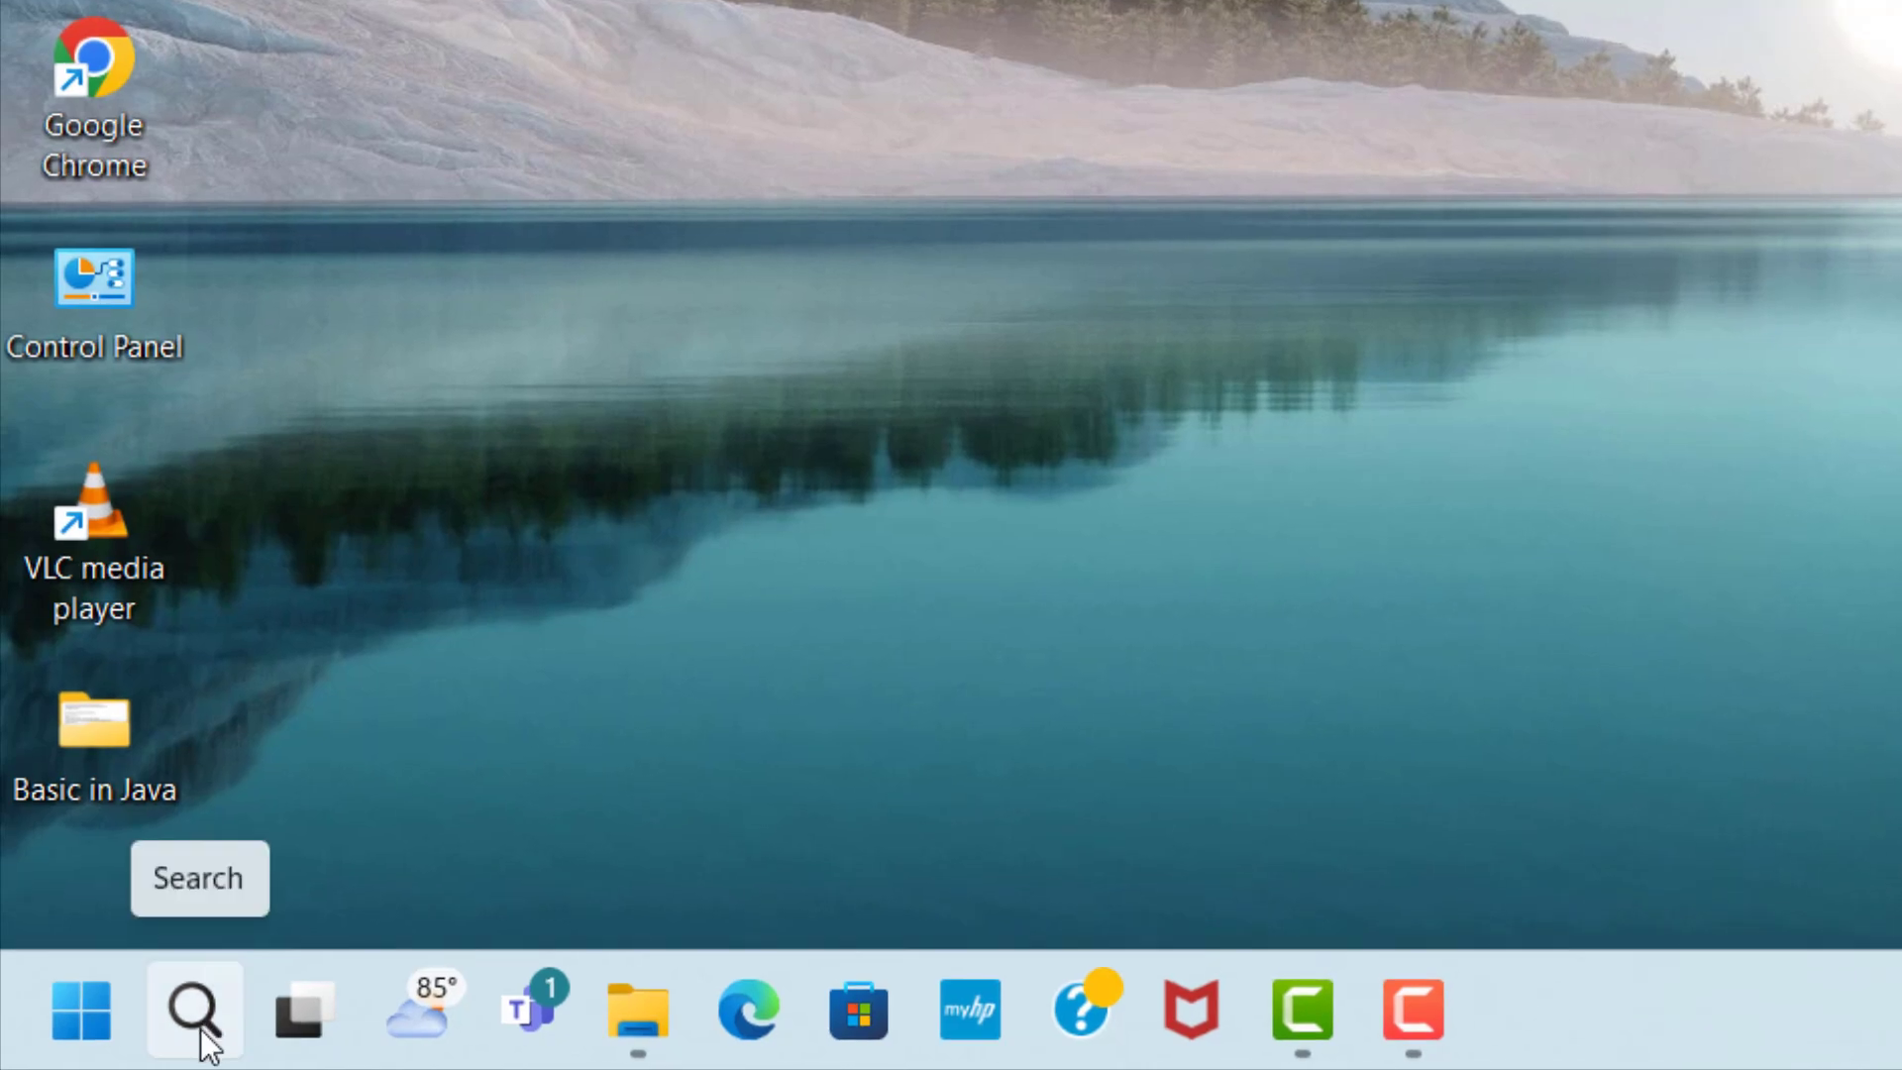
Find the Windows Update settings with a system search and check for updates
click(202, 1030)
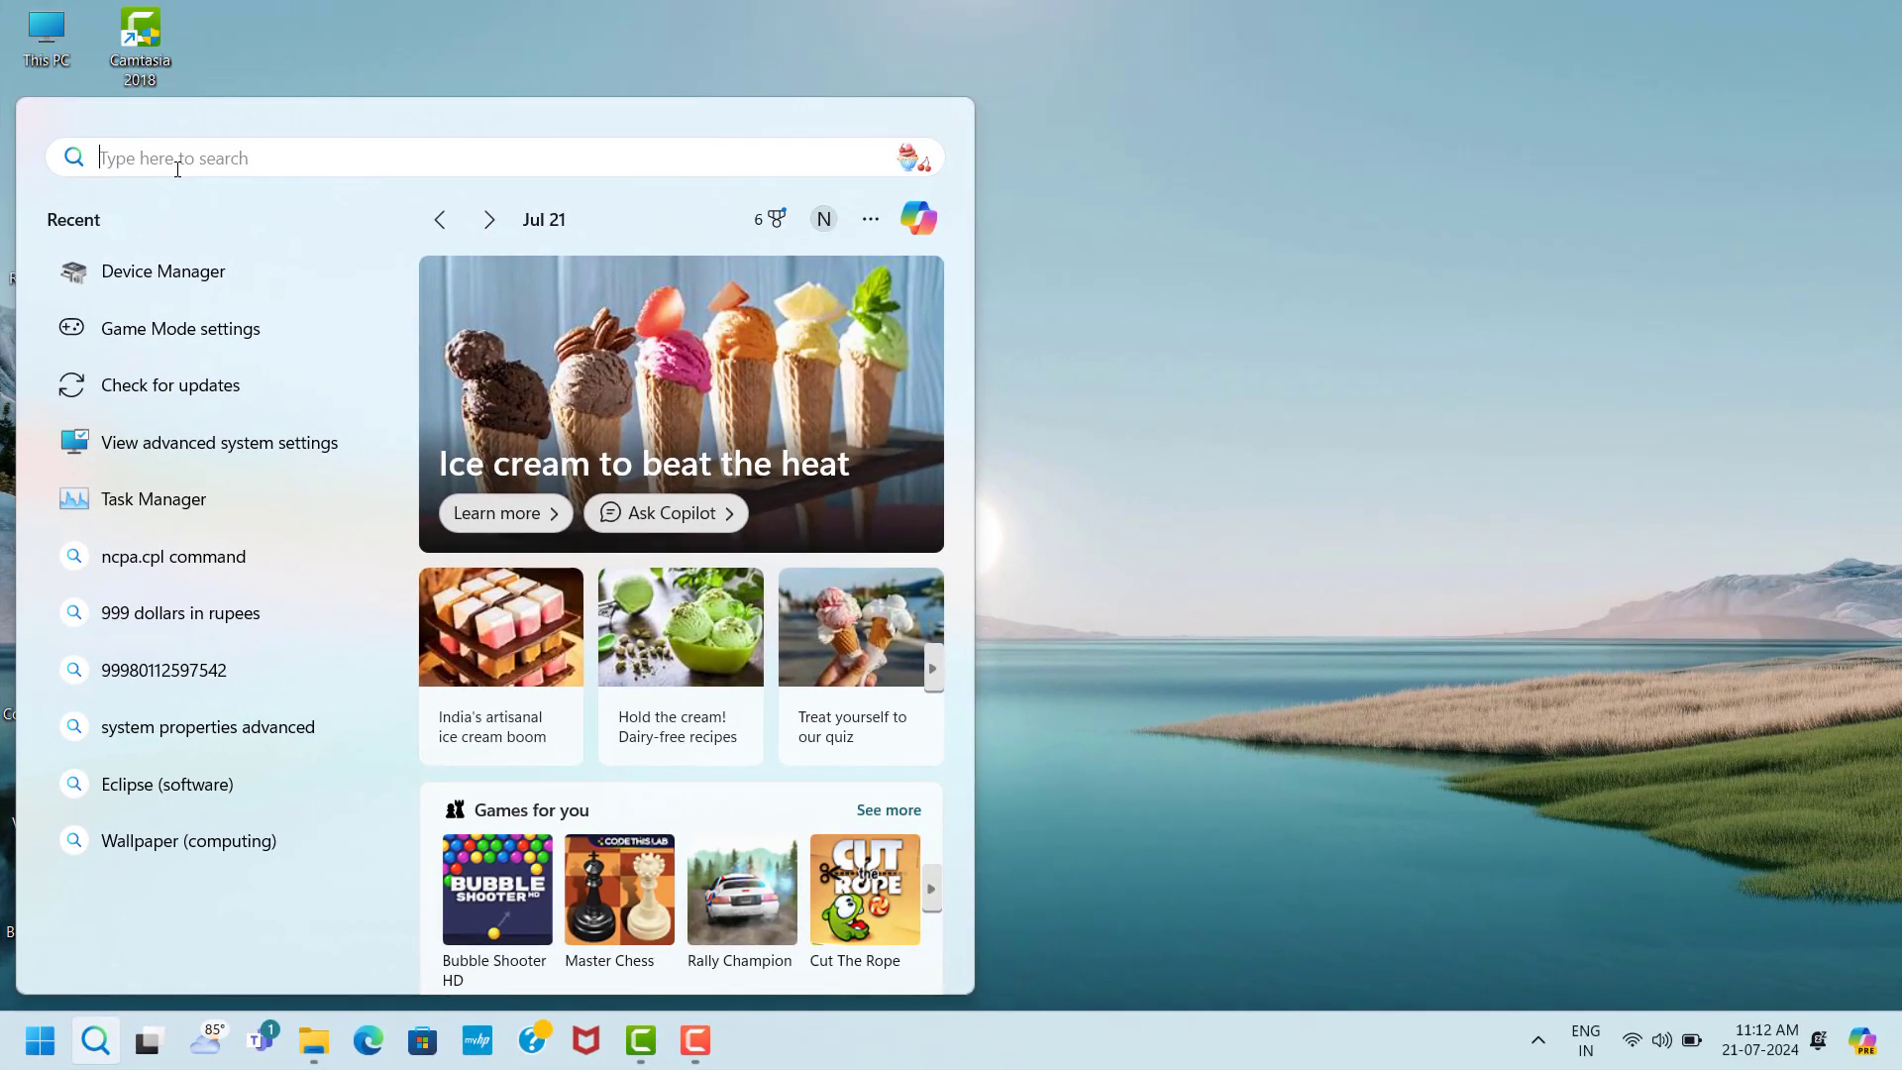
text(che)
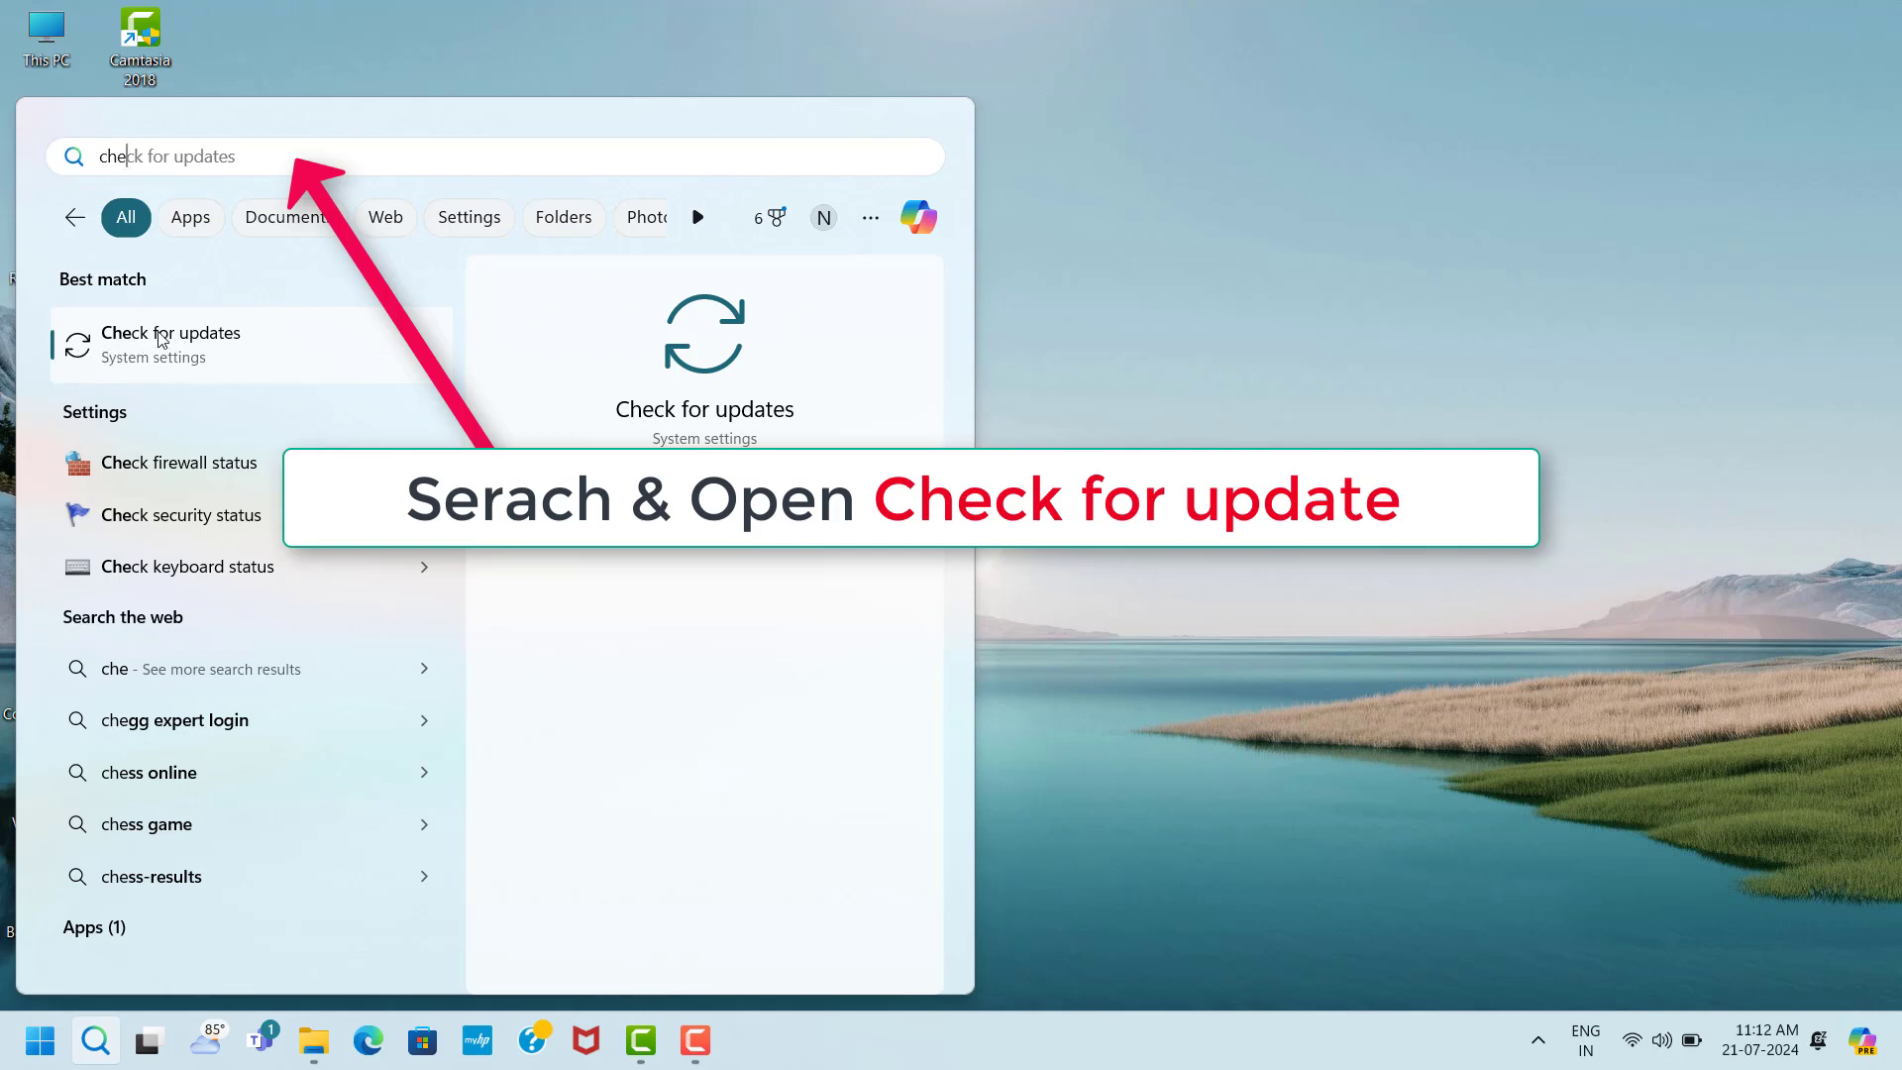
click(327, 373)
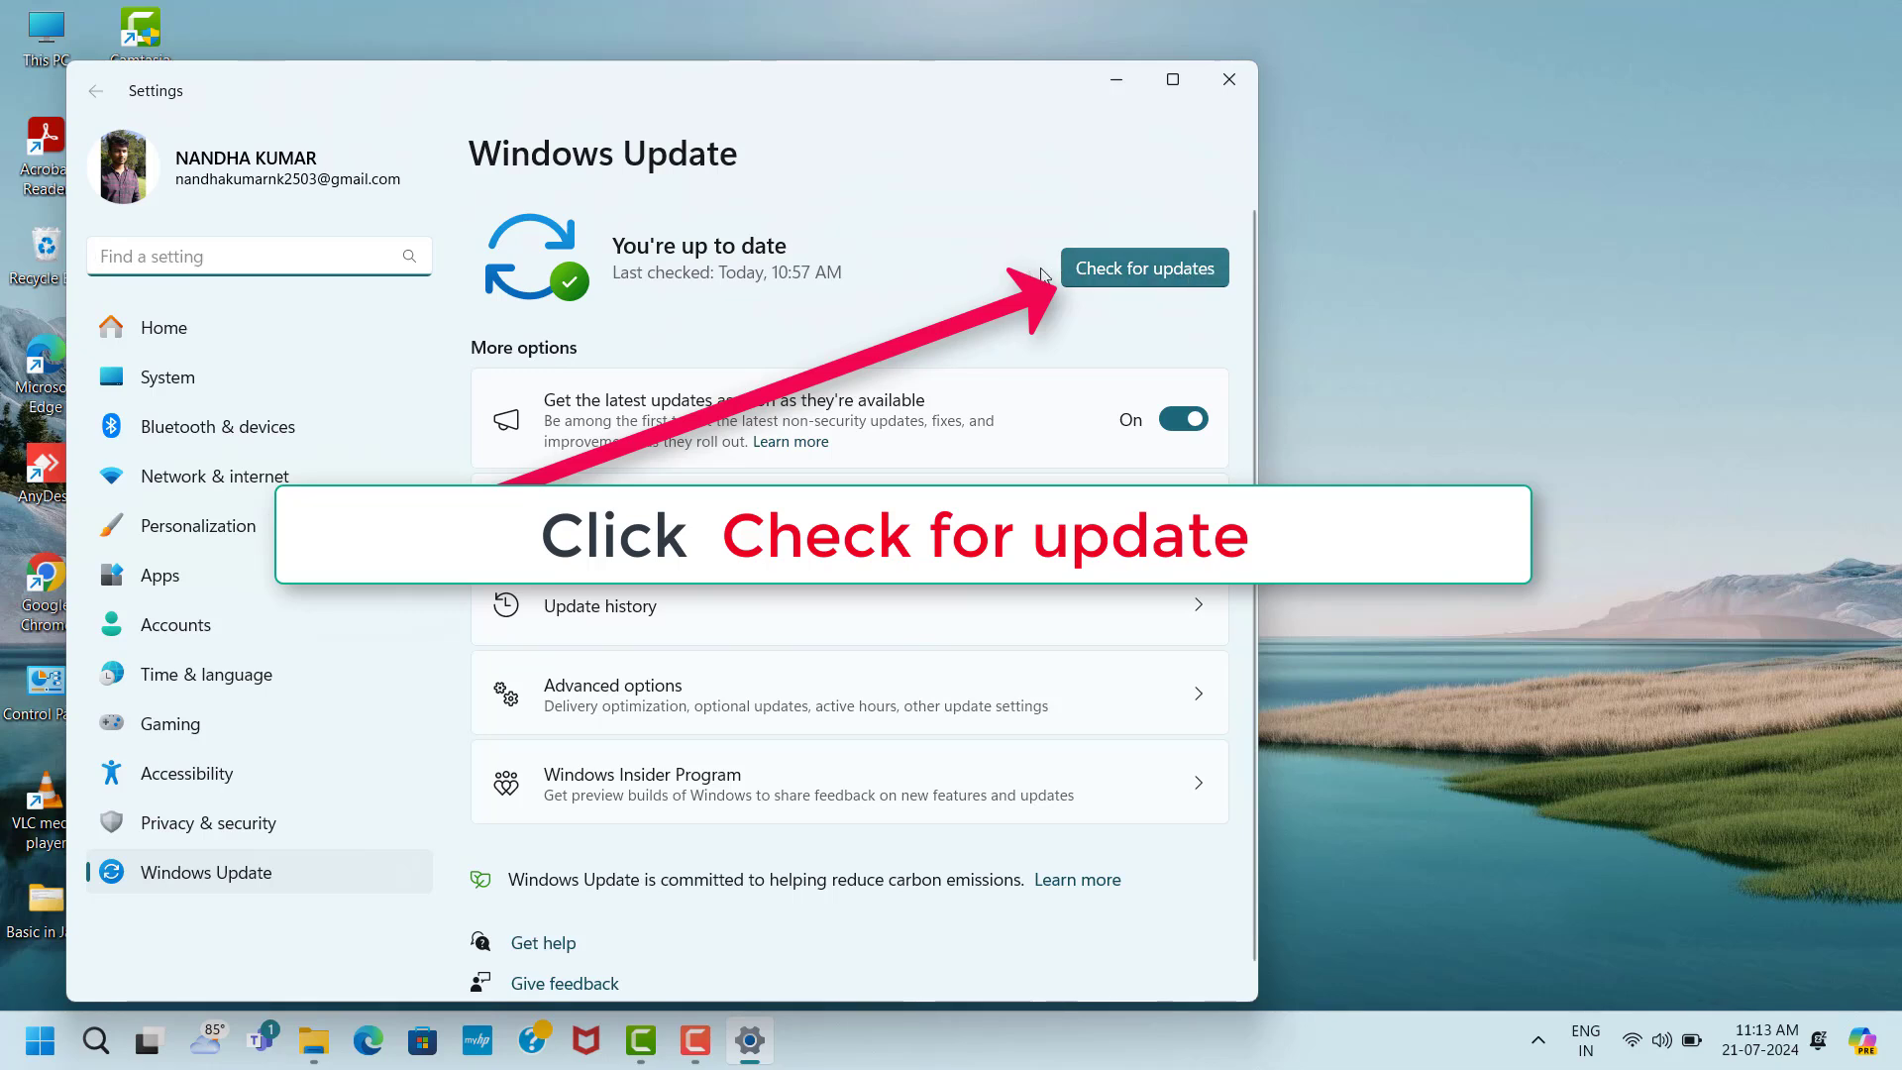
click(1170, 271)
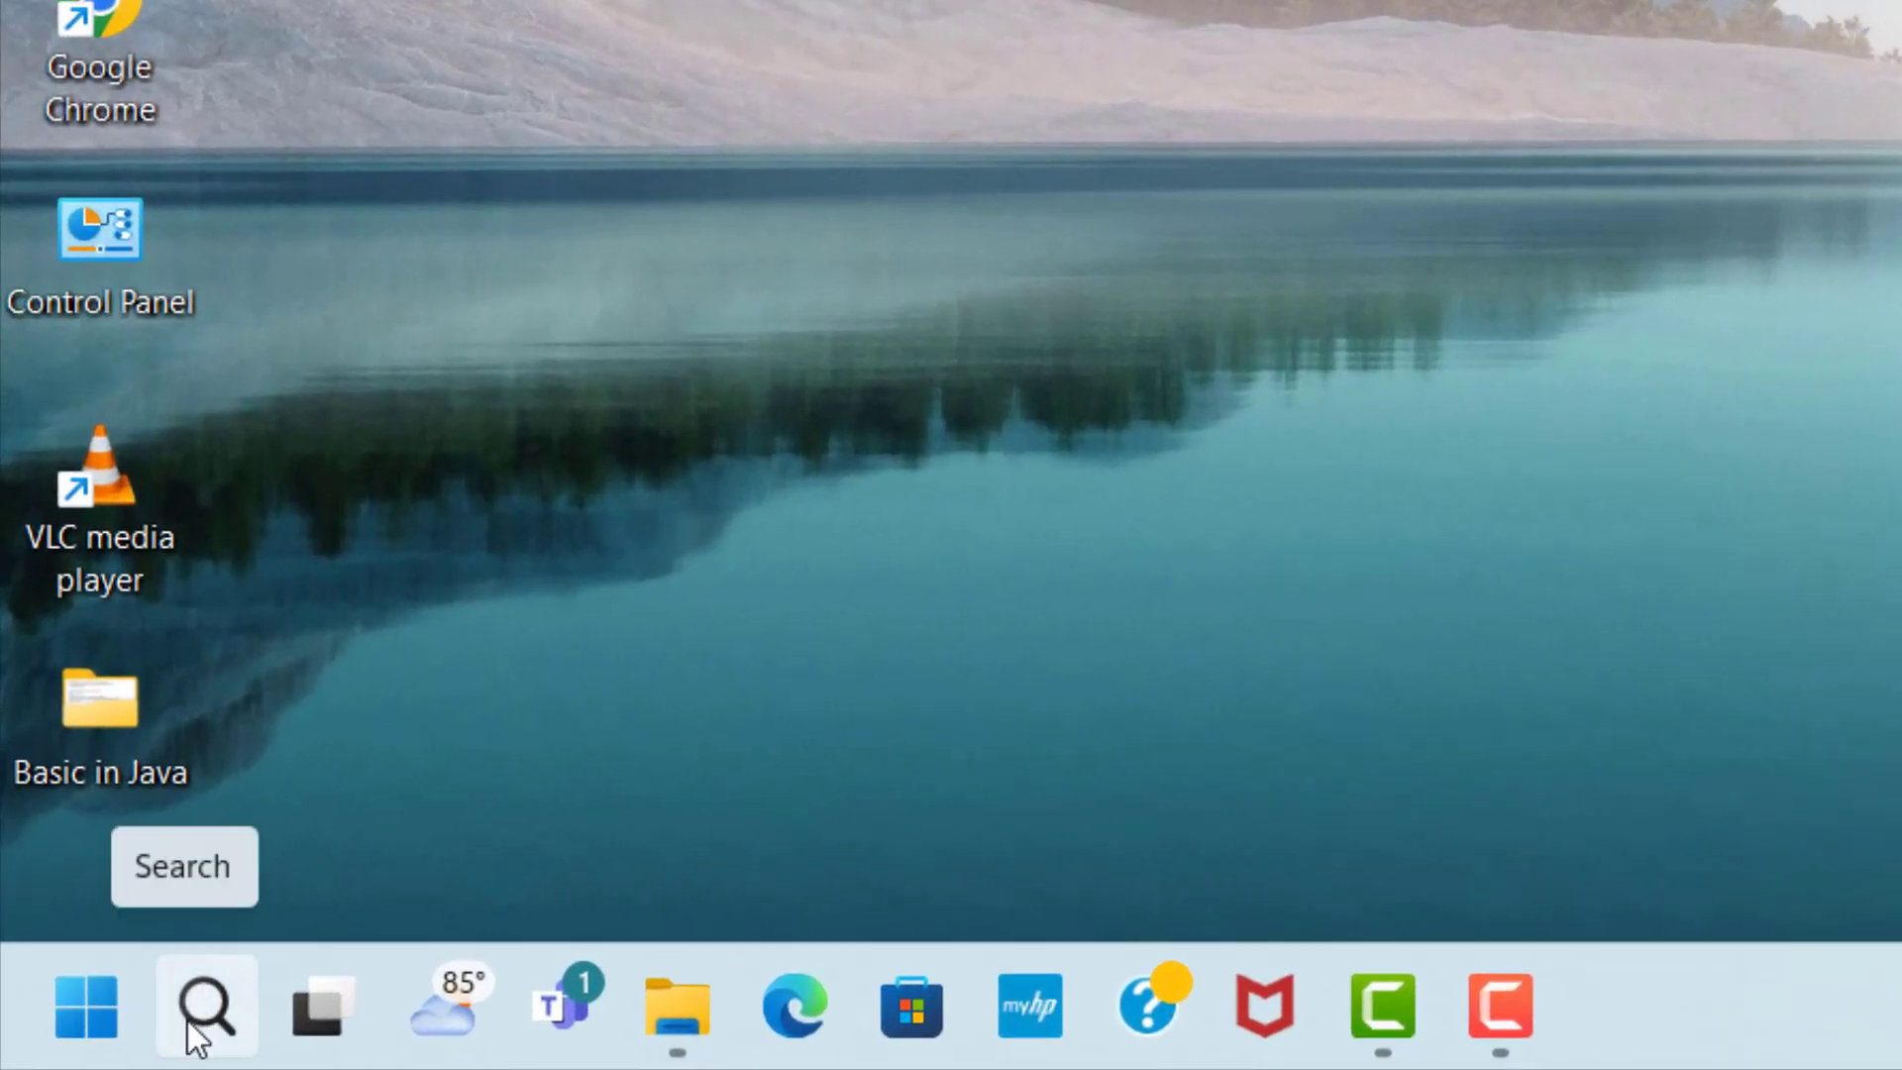
Find the Game Mode settings with a system search and turn on Game Mode
click(198, 1021)
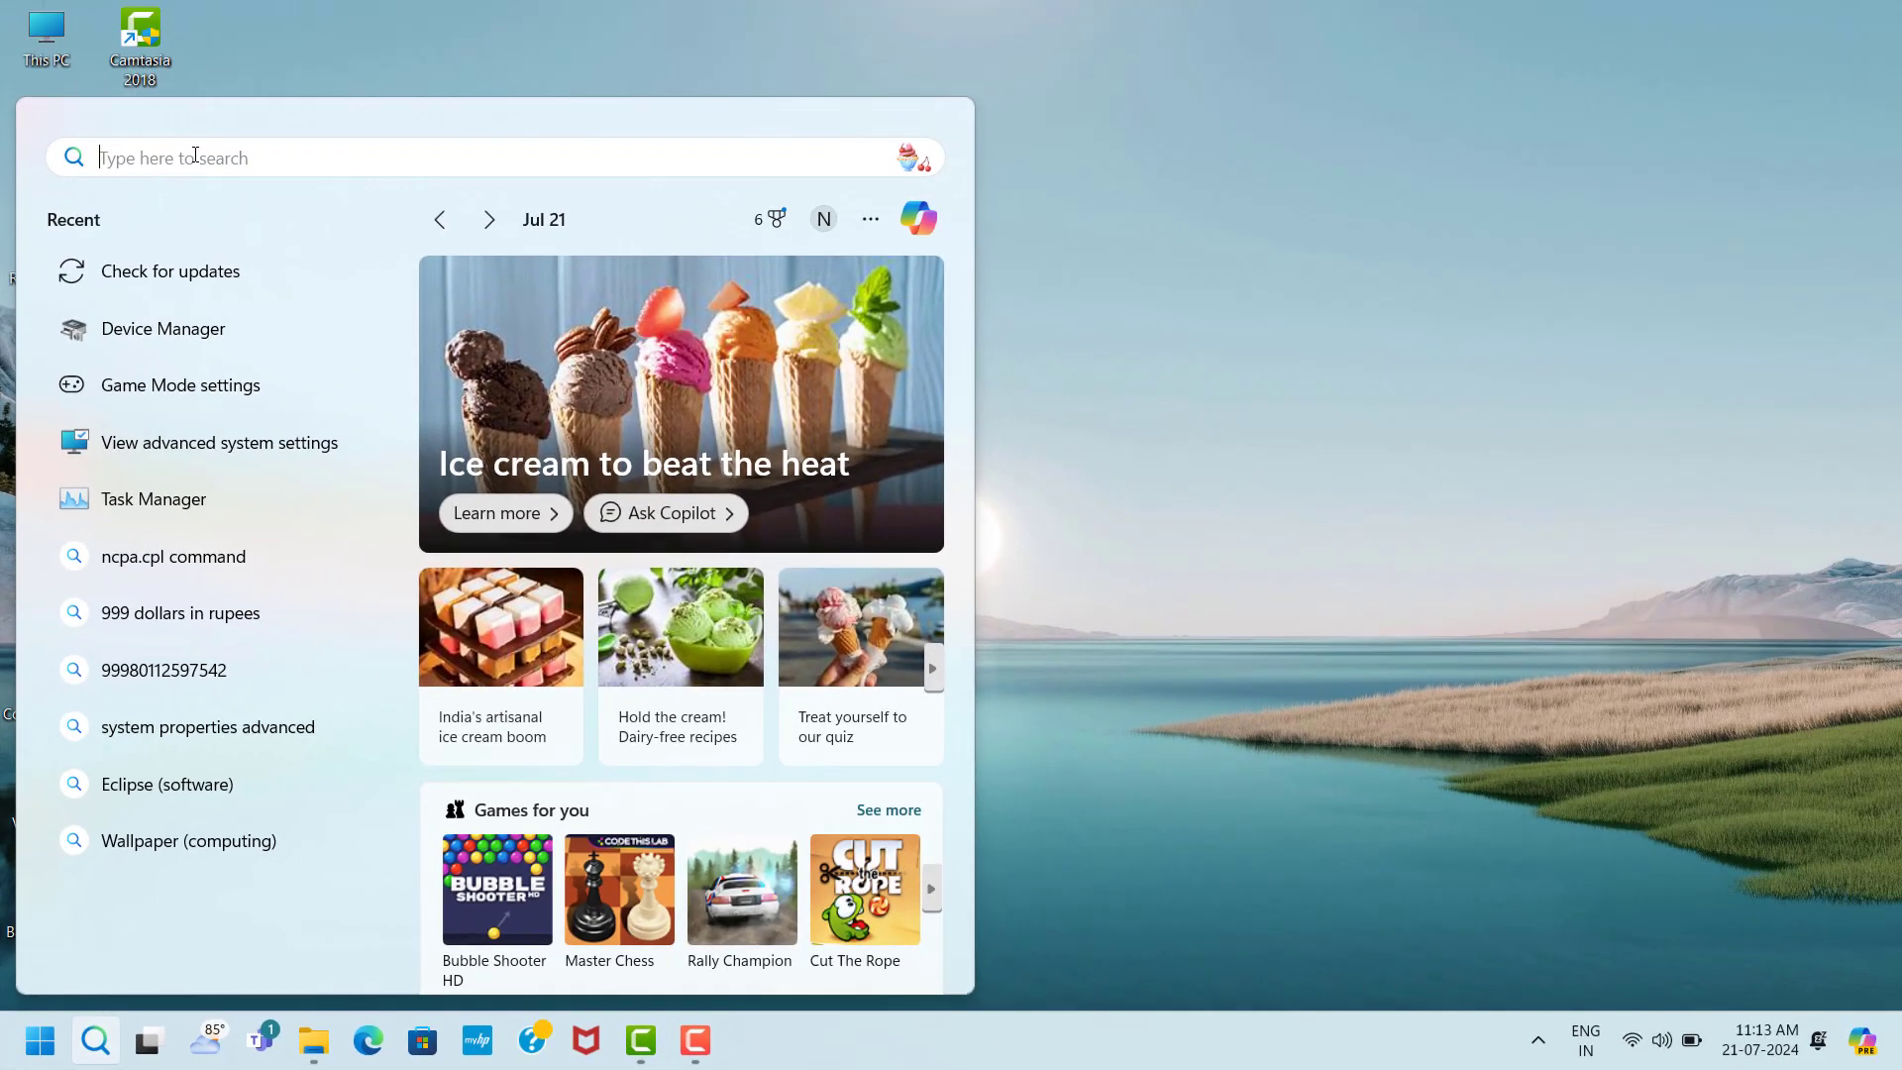
text(game m)
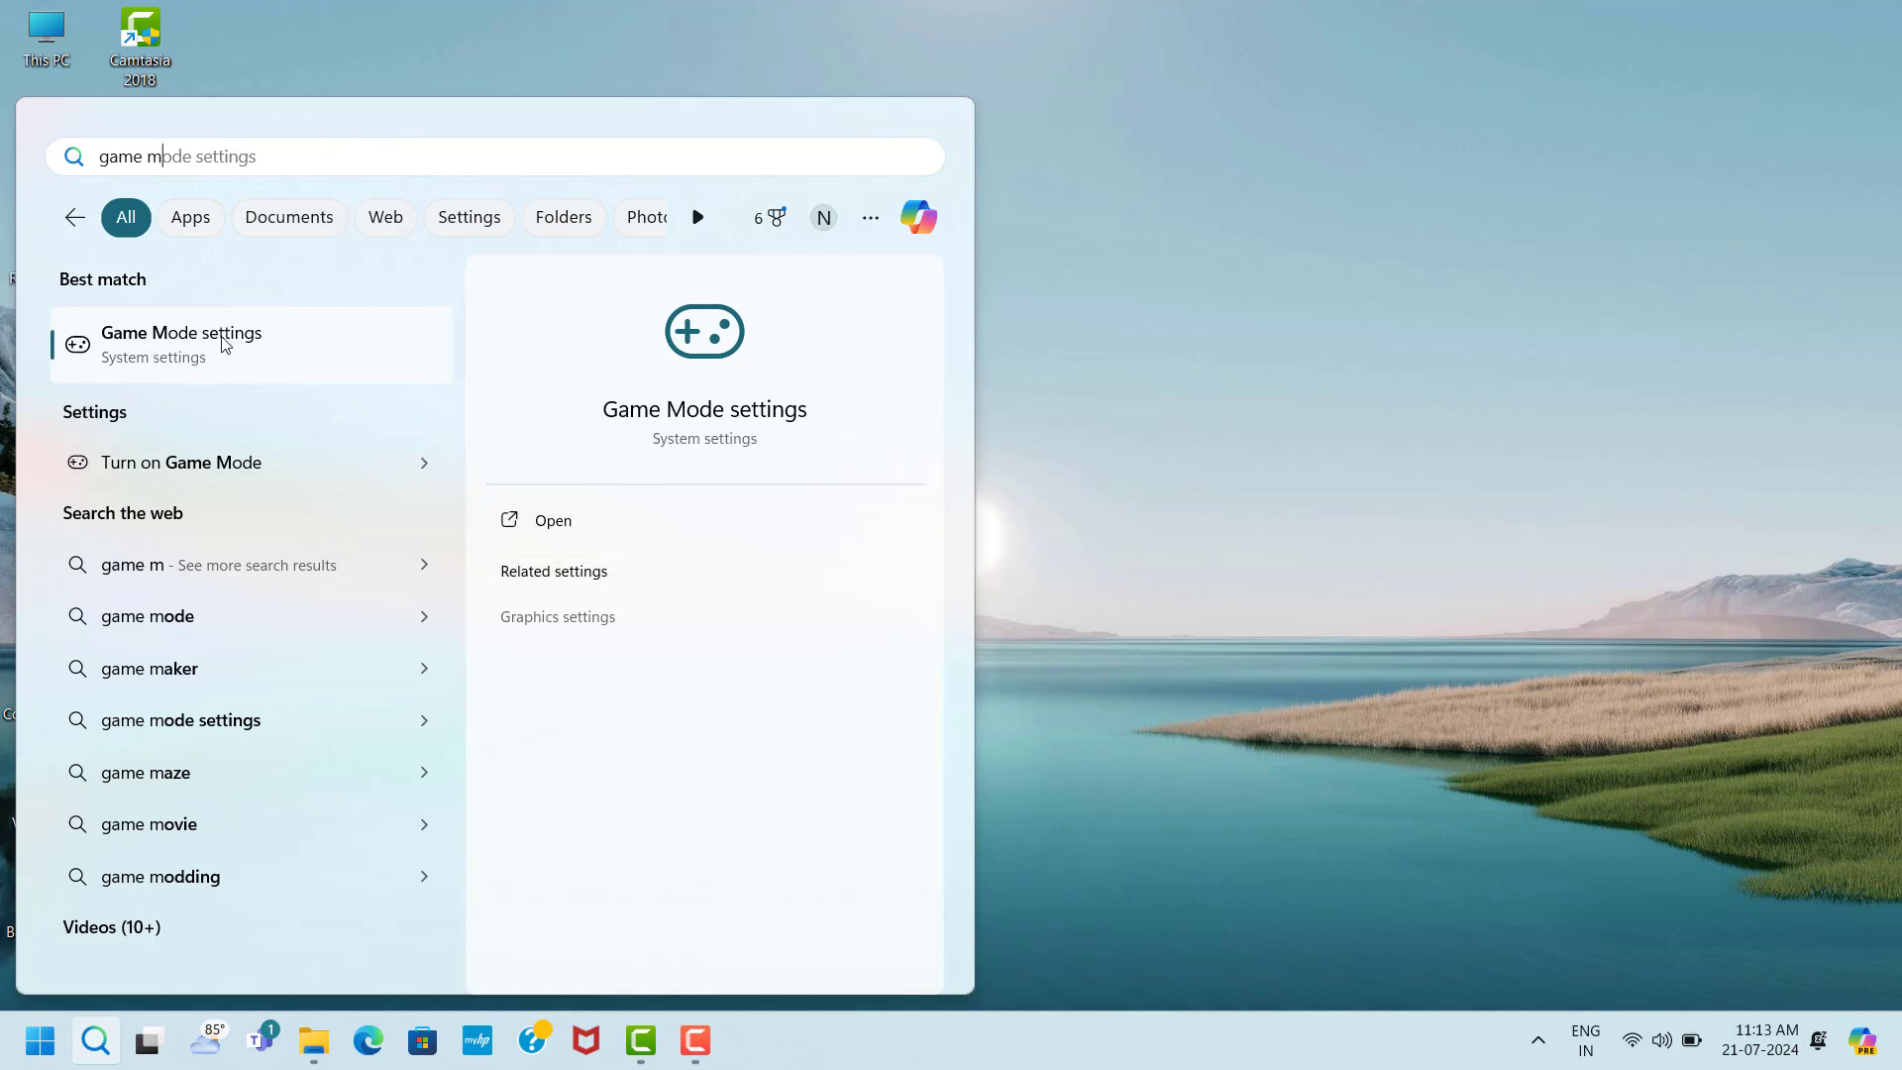
click(270, 358)
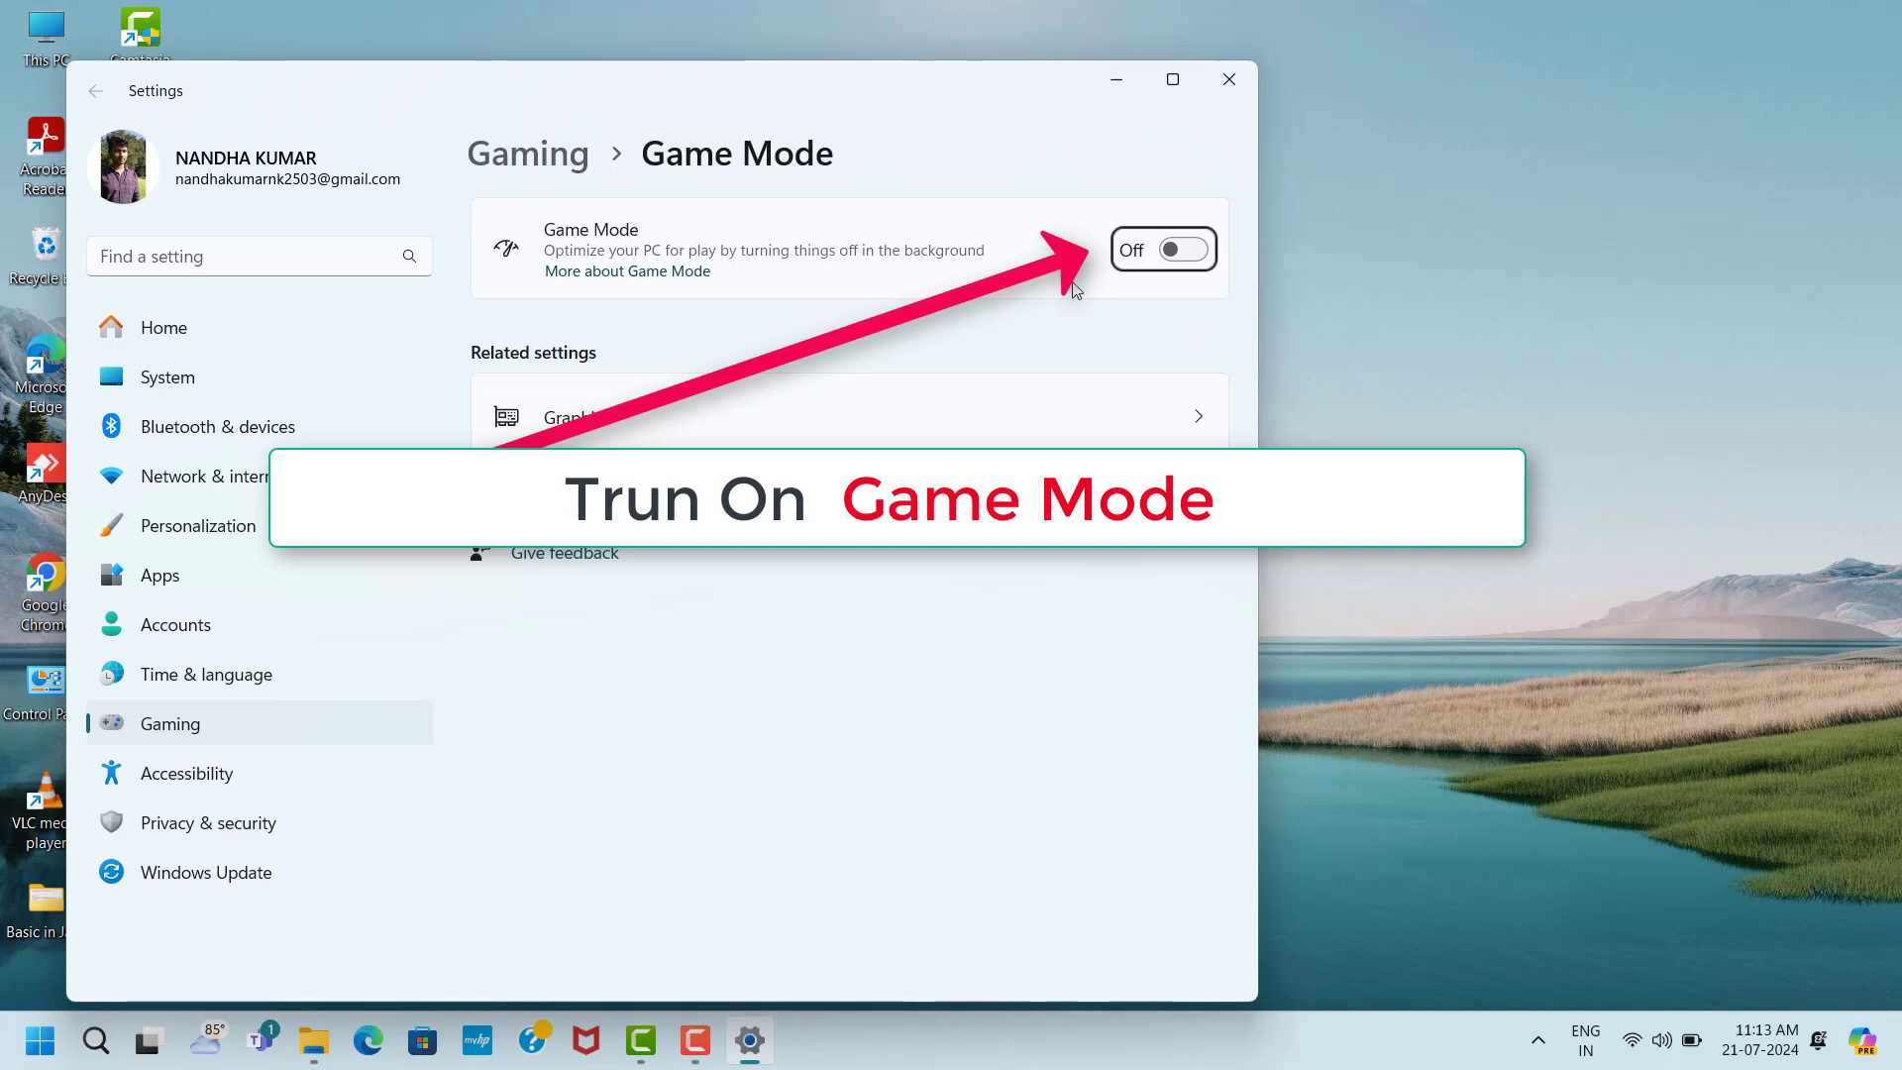
click(1197, 255)
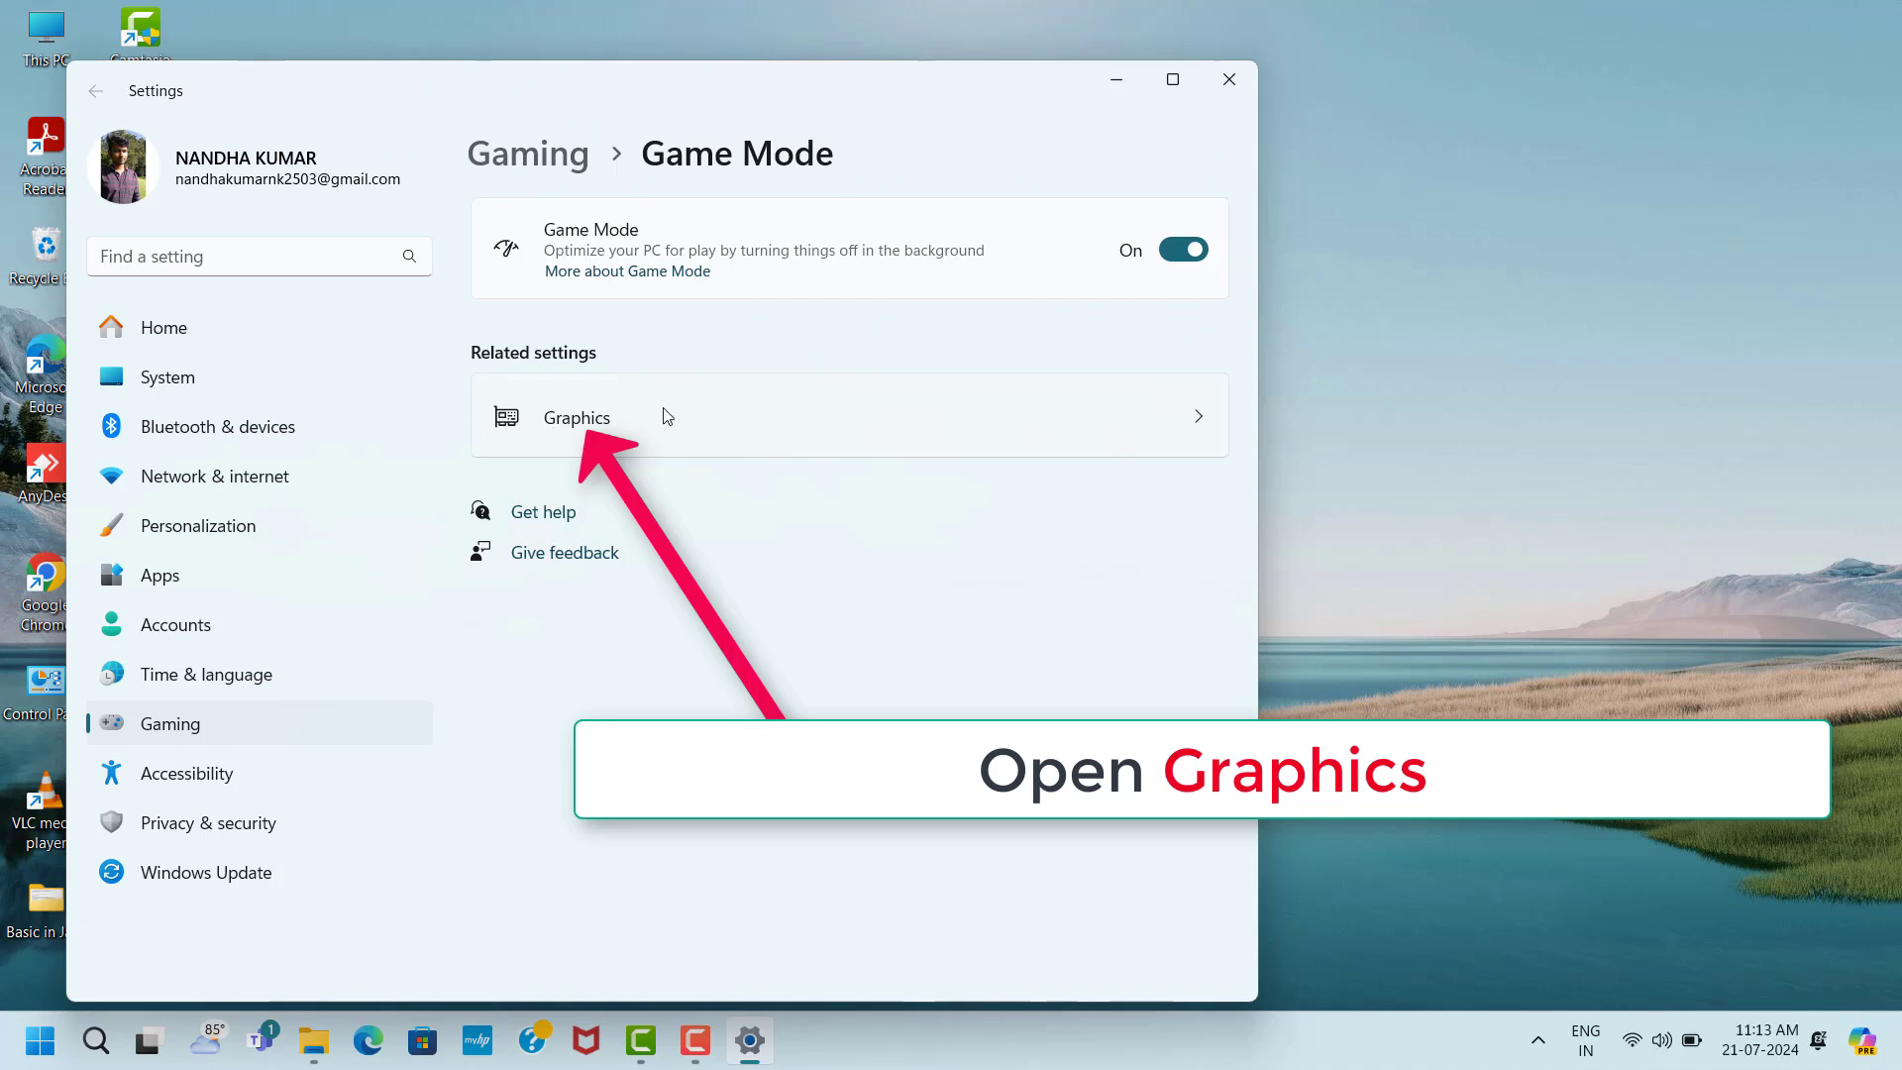
Open the default graphics settings from the related Graphics page and turn on Optimizations for windowed games
click(866, 418)
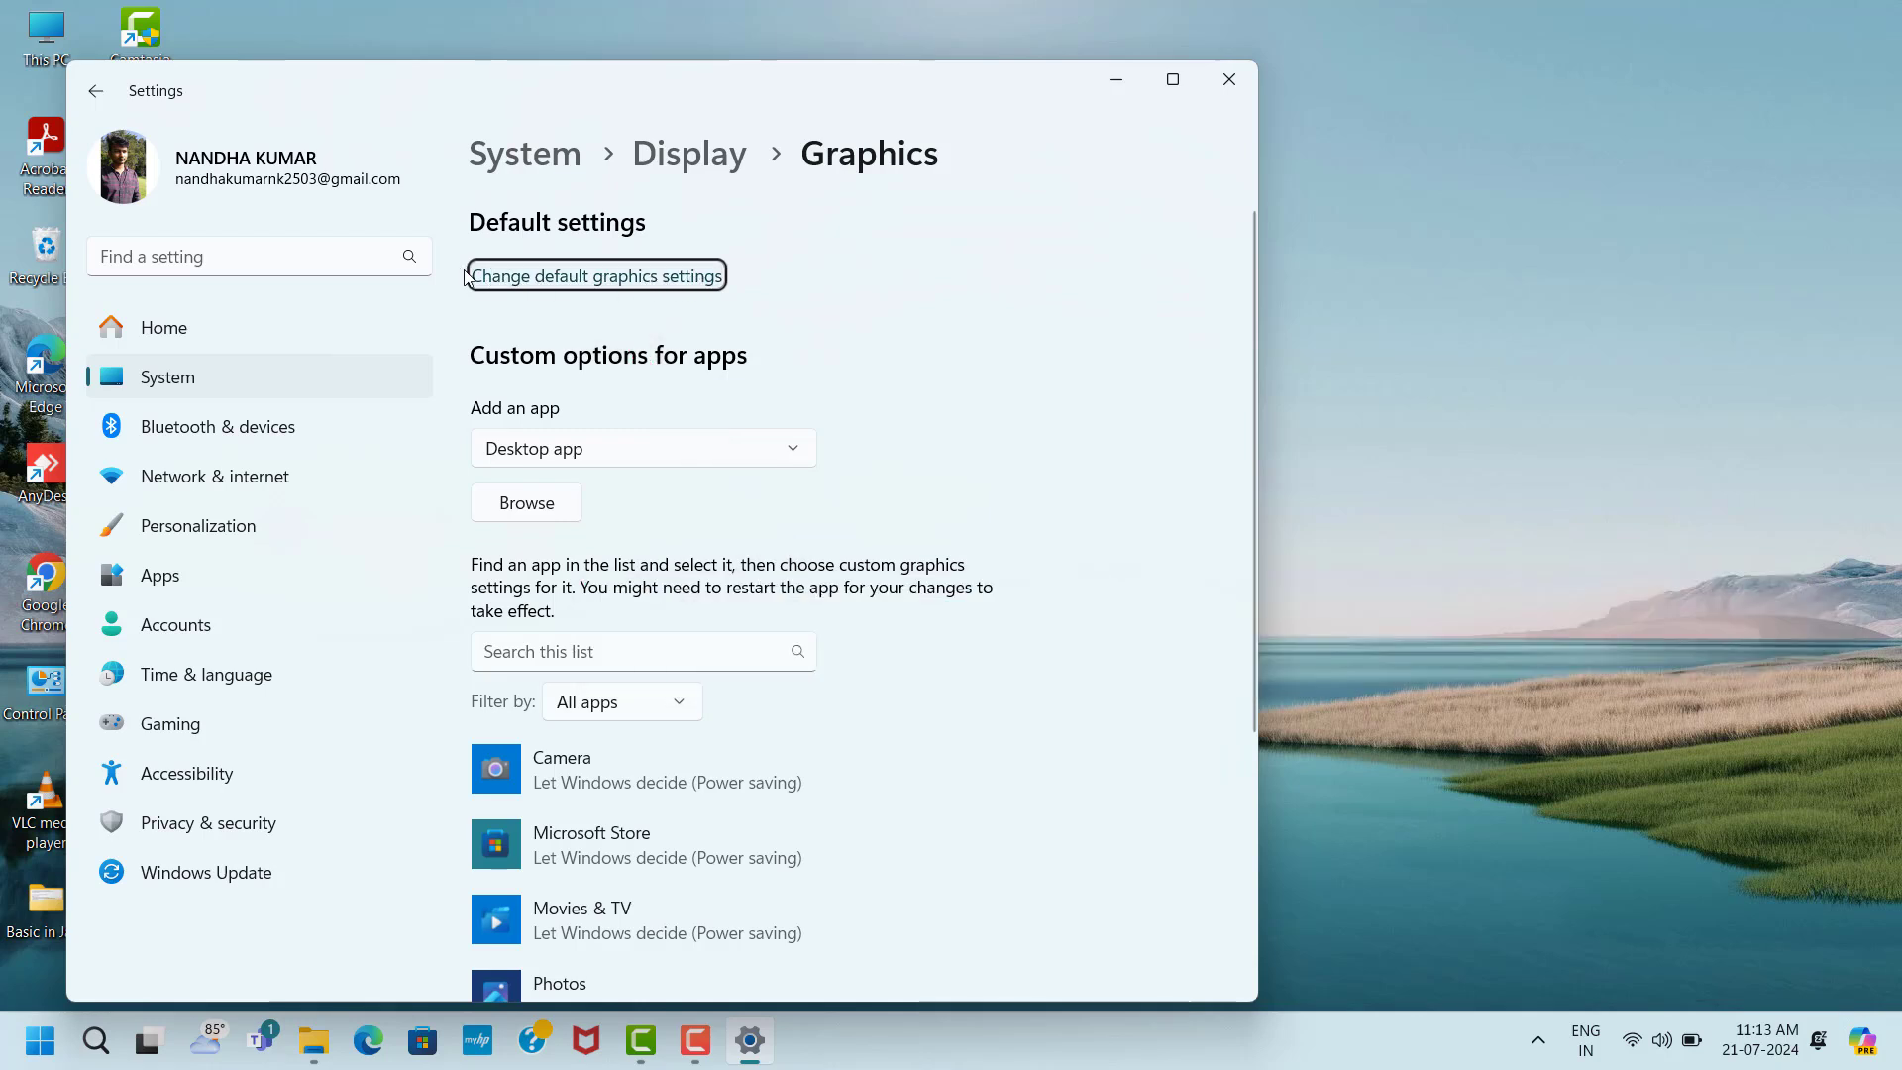
click(634, 281)
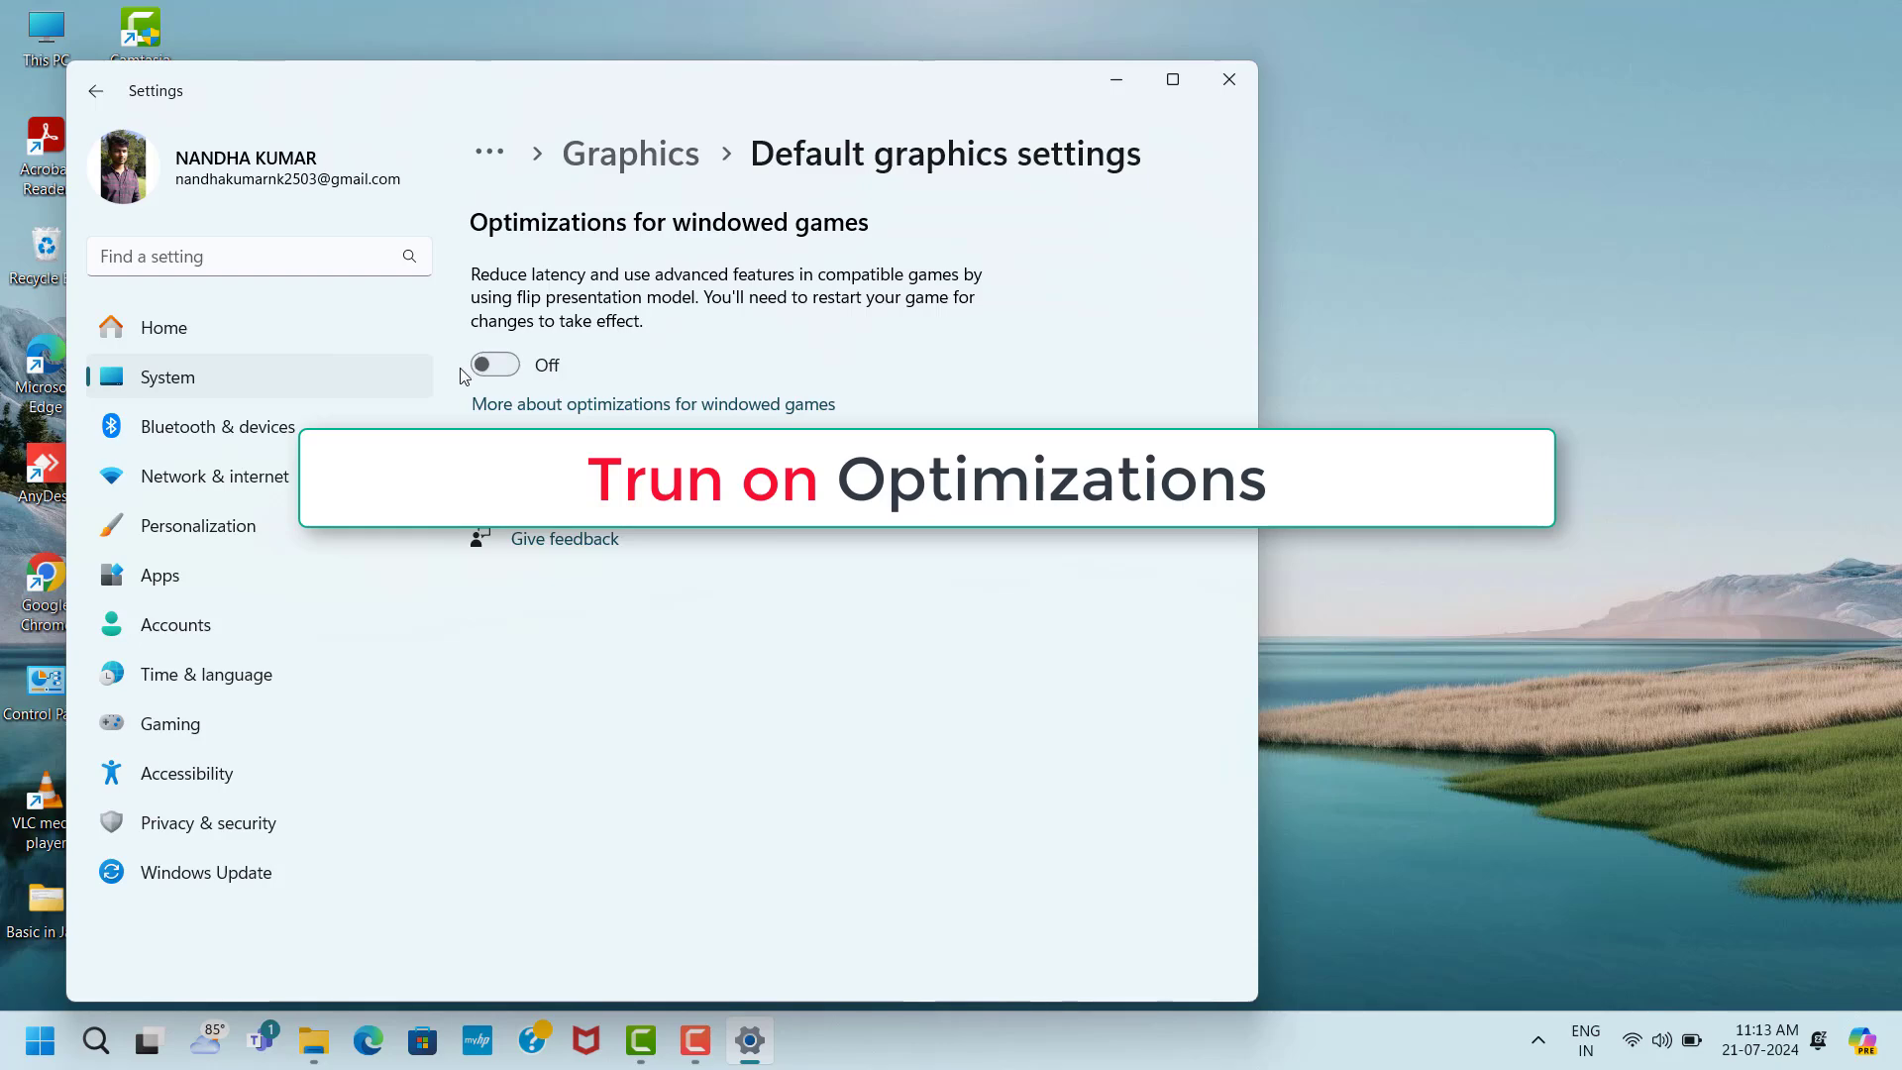
click(505, 365)
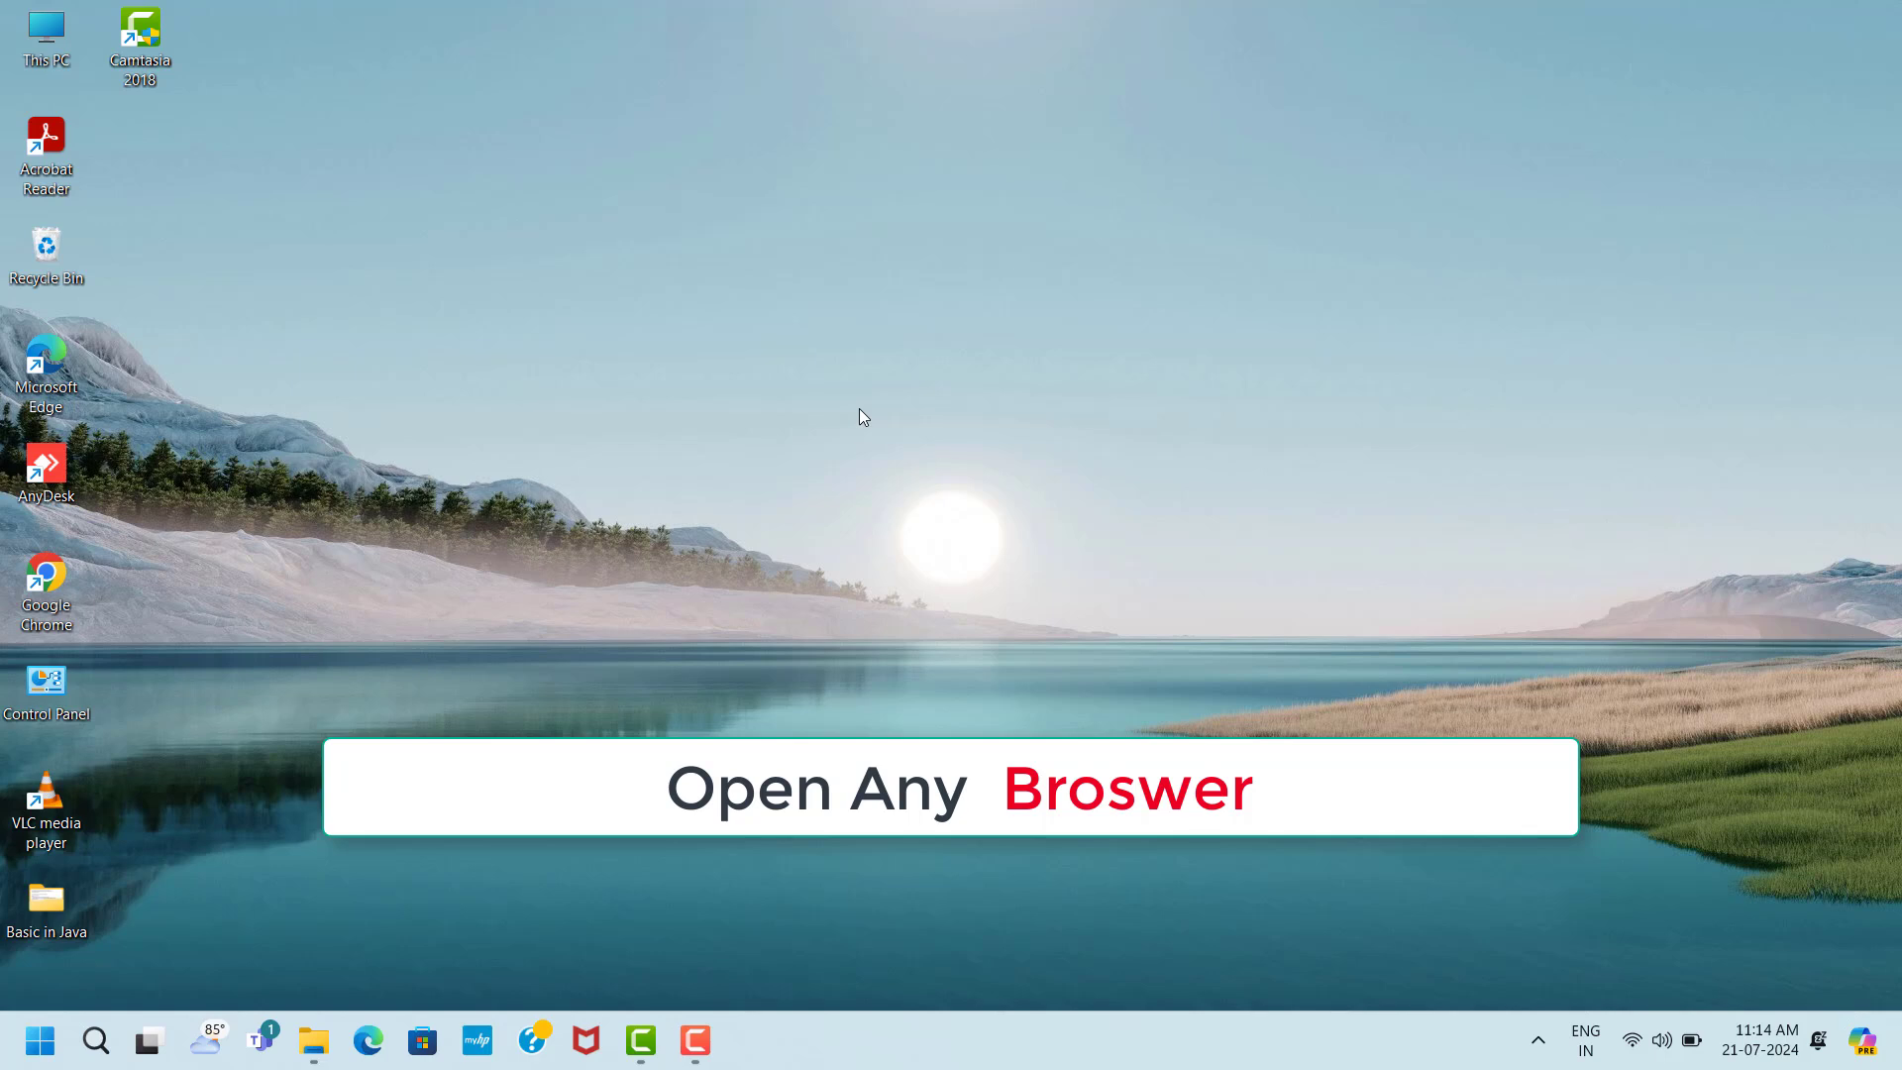
Switch to Google Chrome and search for "directx setup" to reach Microsoft's DirectX End-User Runtime Web Installer page
double_click(57, 580)
click(678, 555)
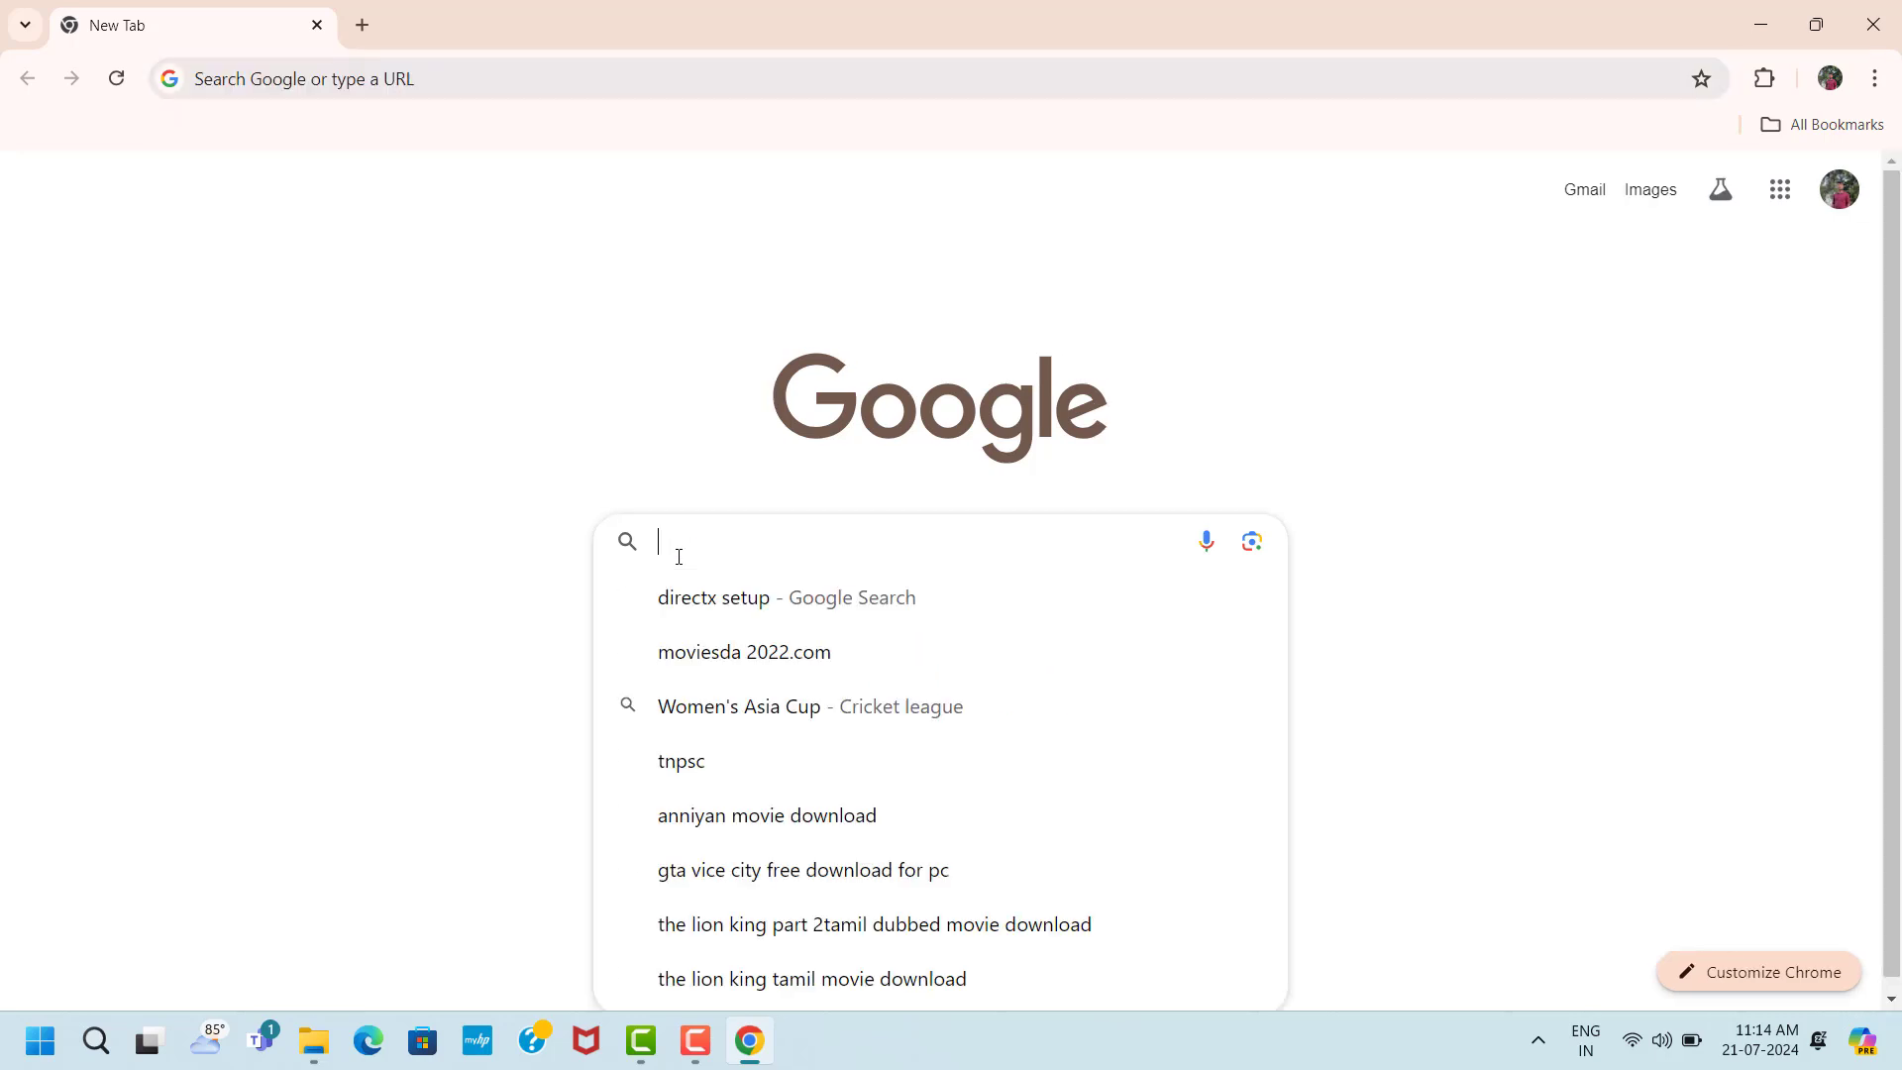
text(di)
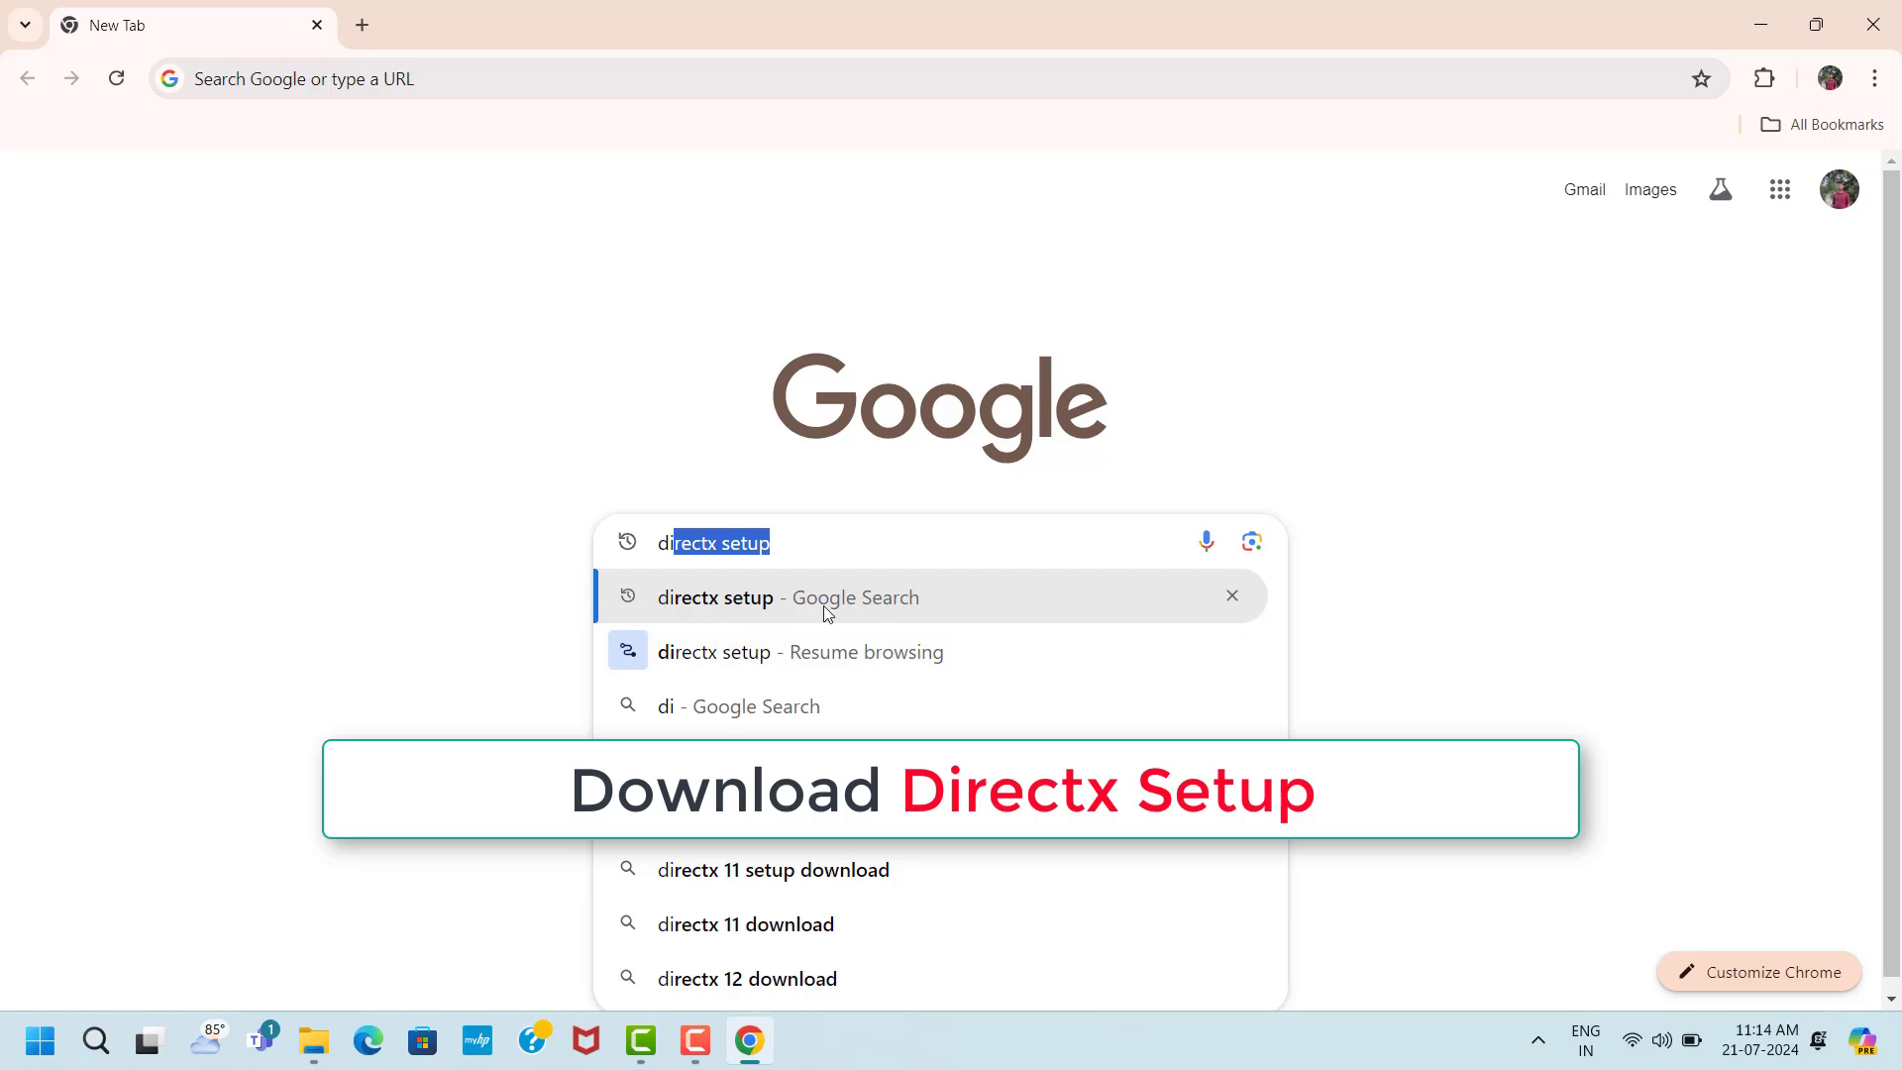
click(680, 596)
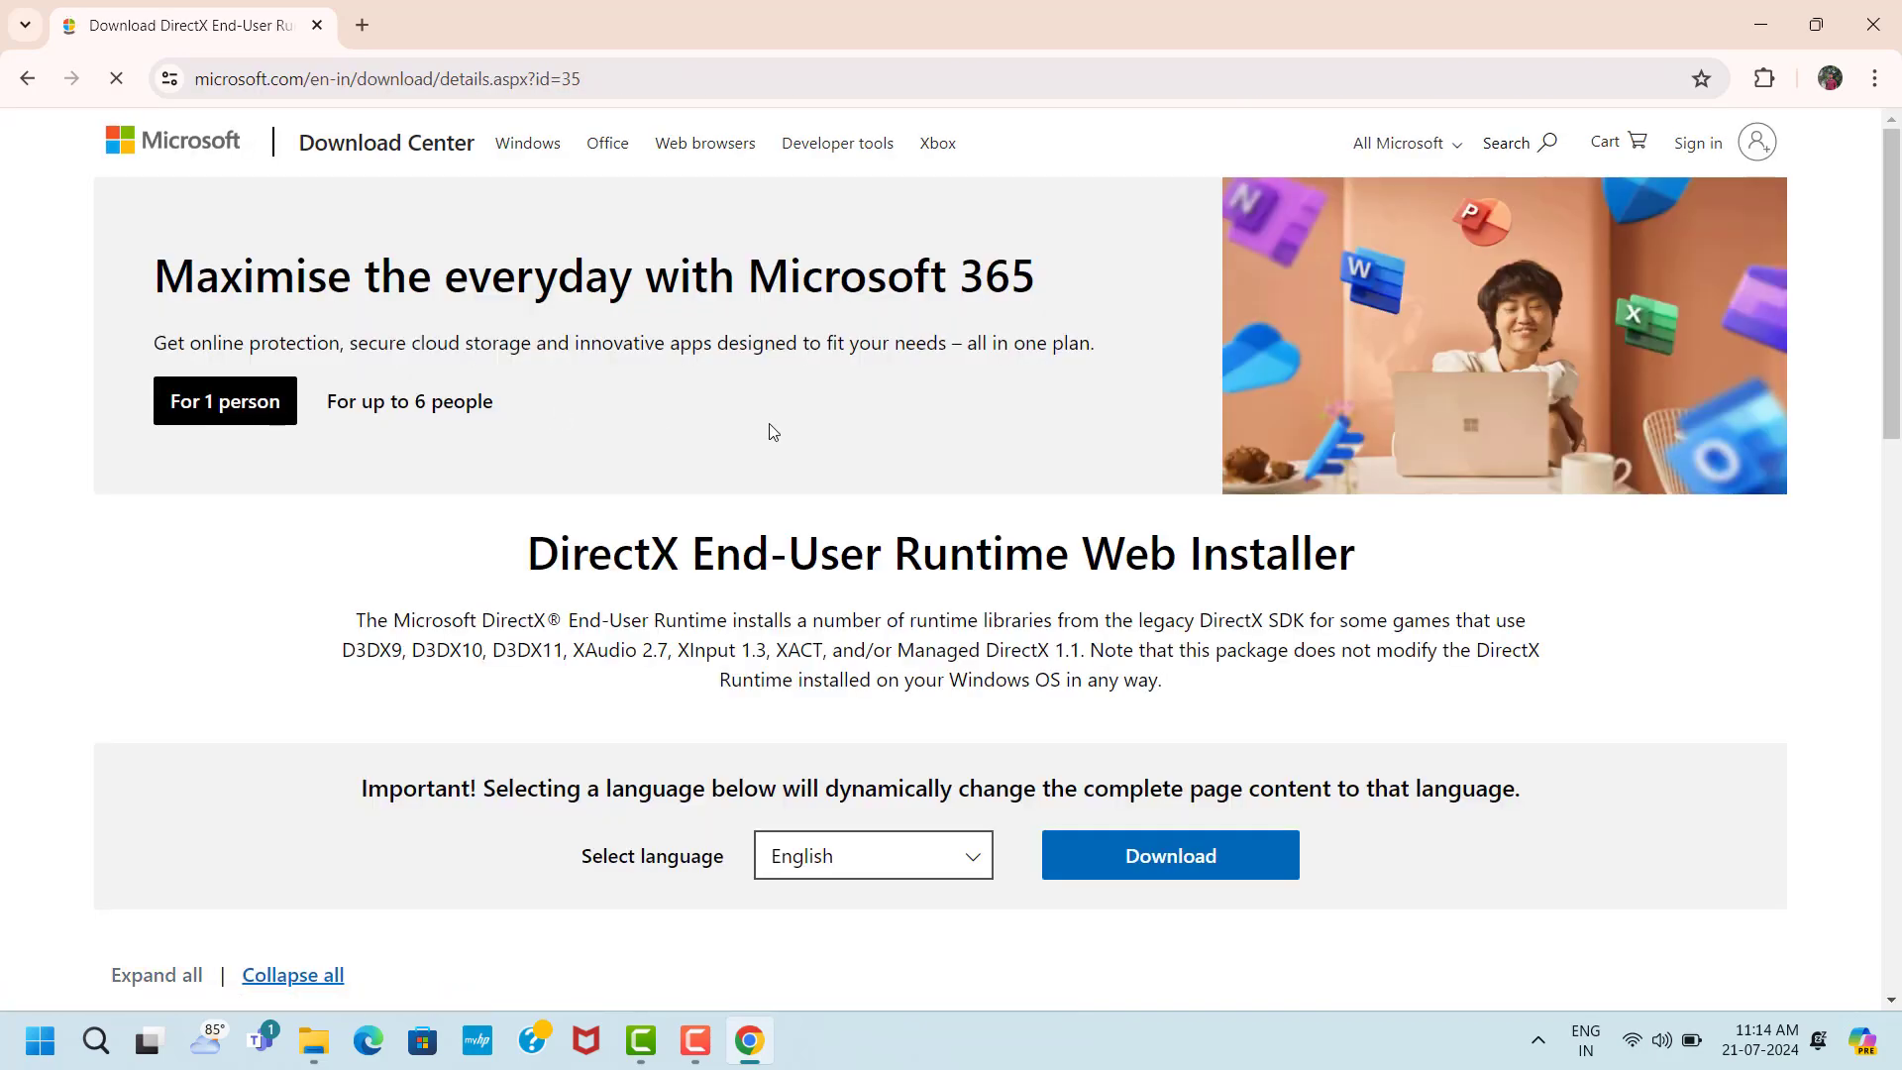
Download the English DirectX End-User Runtime Web Installer and run dxwebsetup.exe
scroll(793, 429, down, 5)
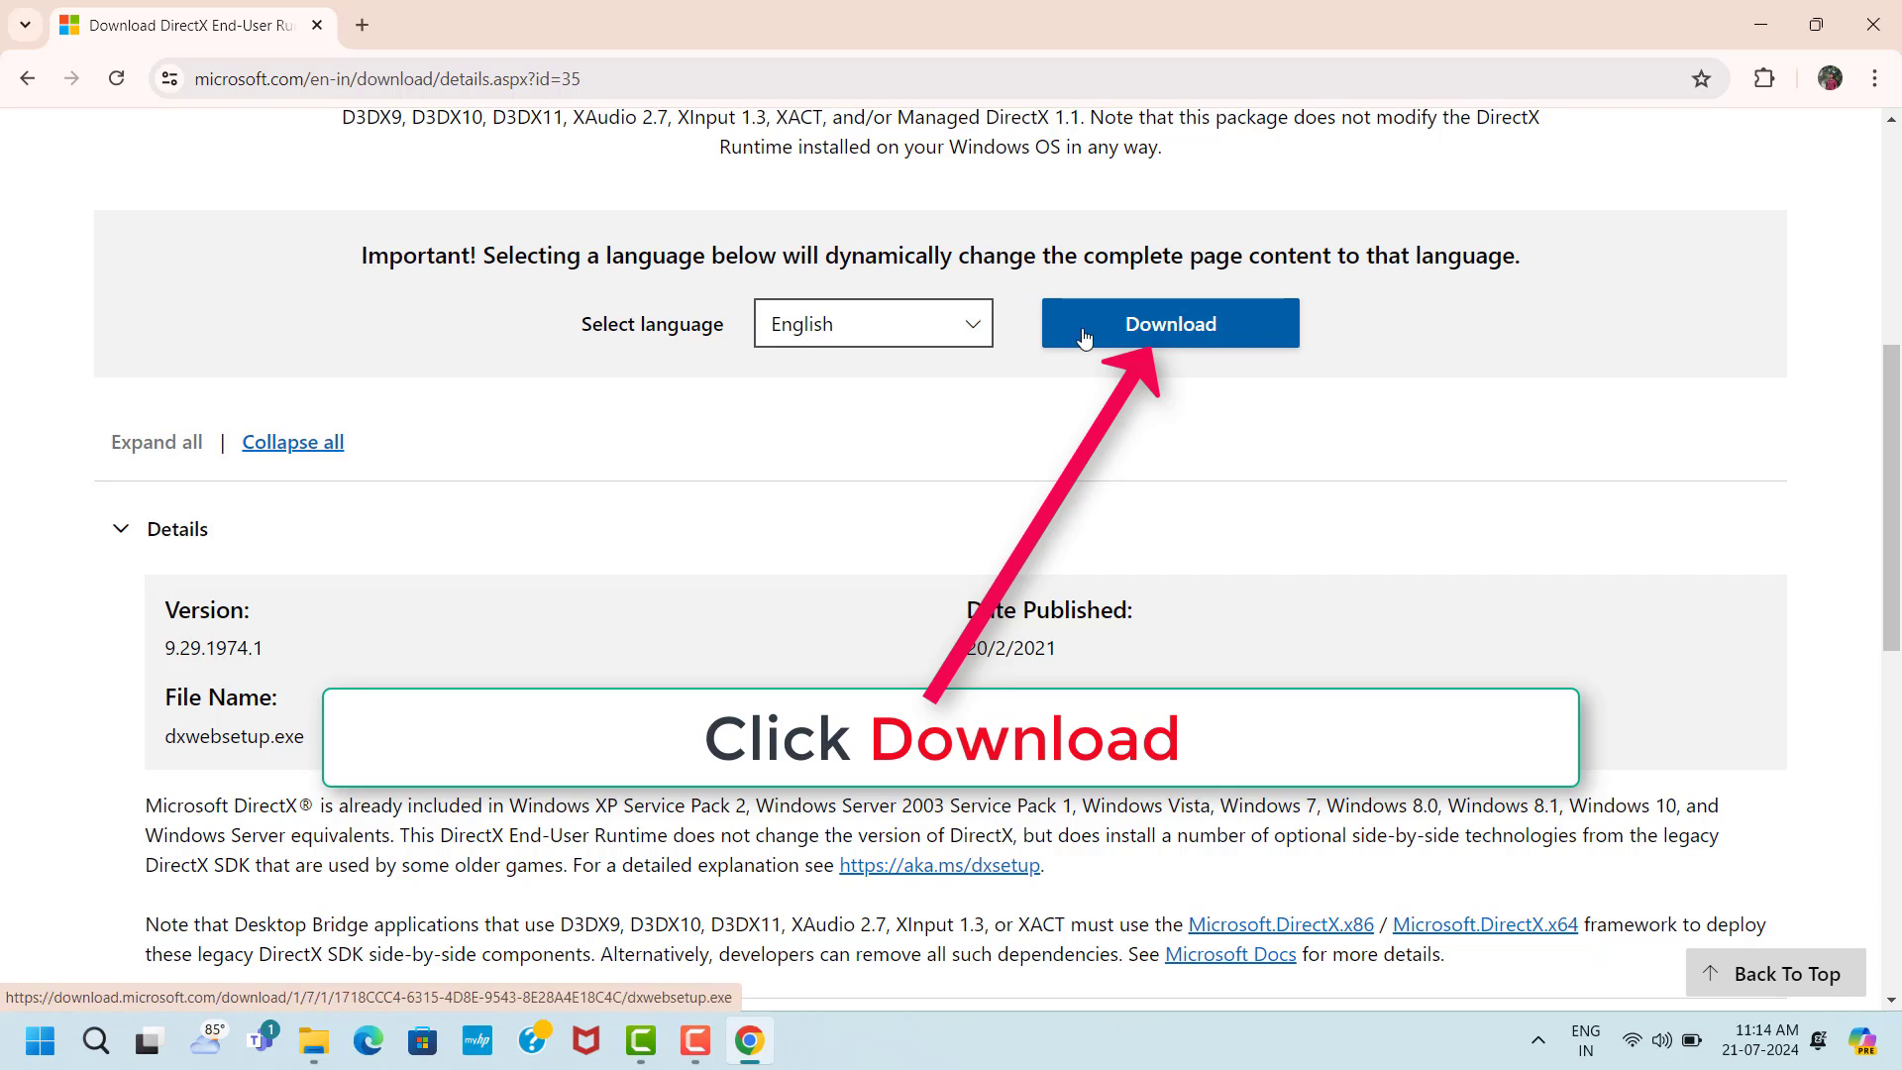
click(1225, 331)
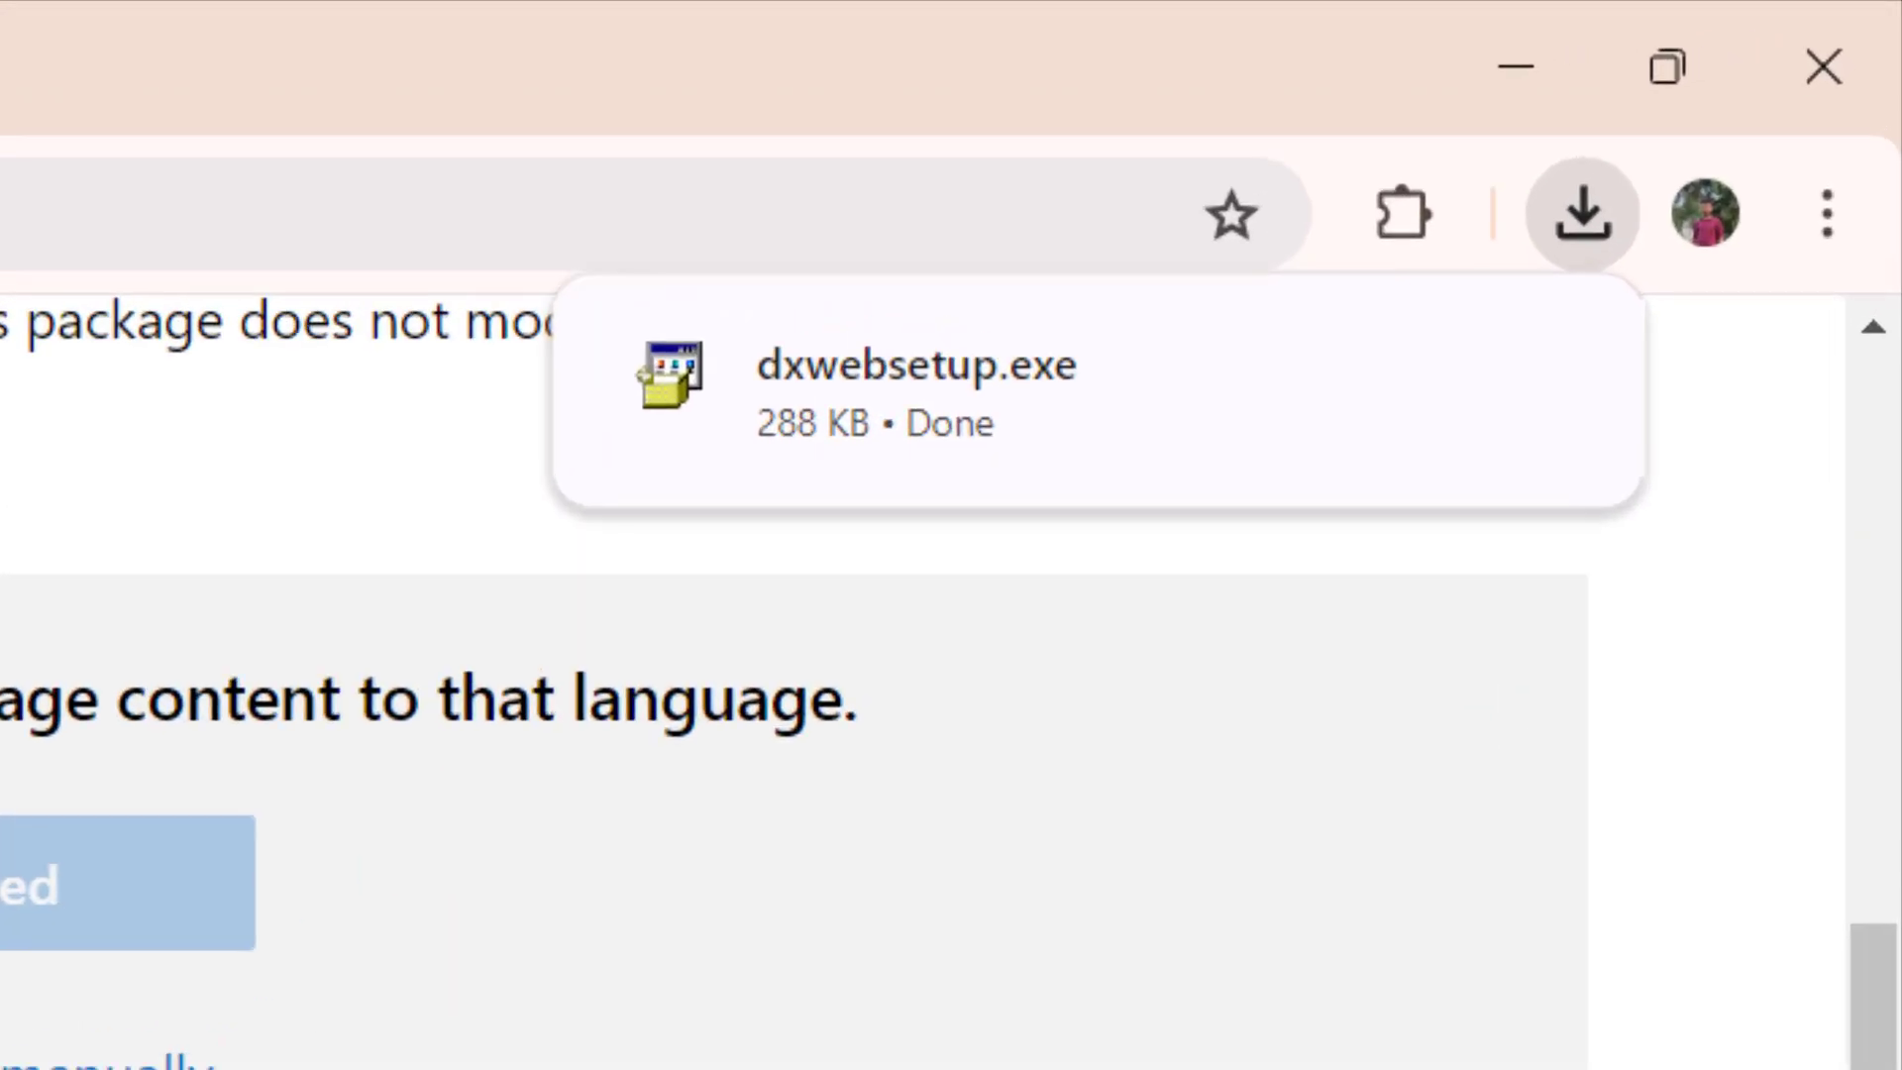
click(1503, 405)
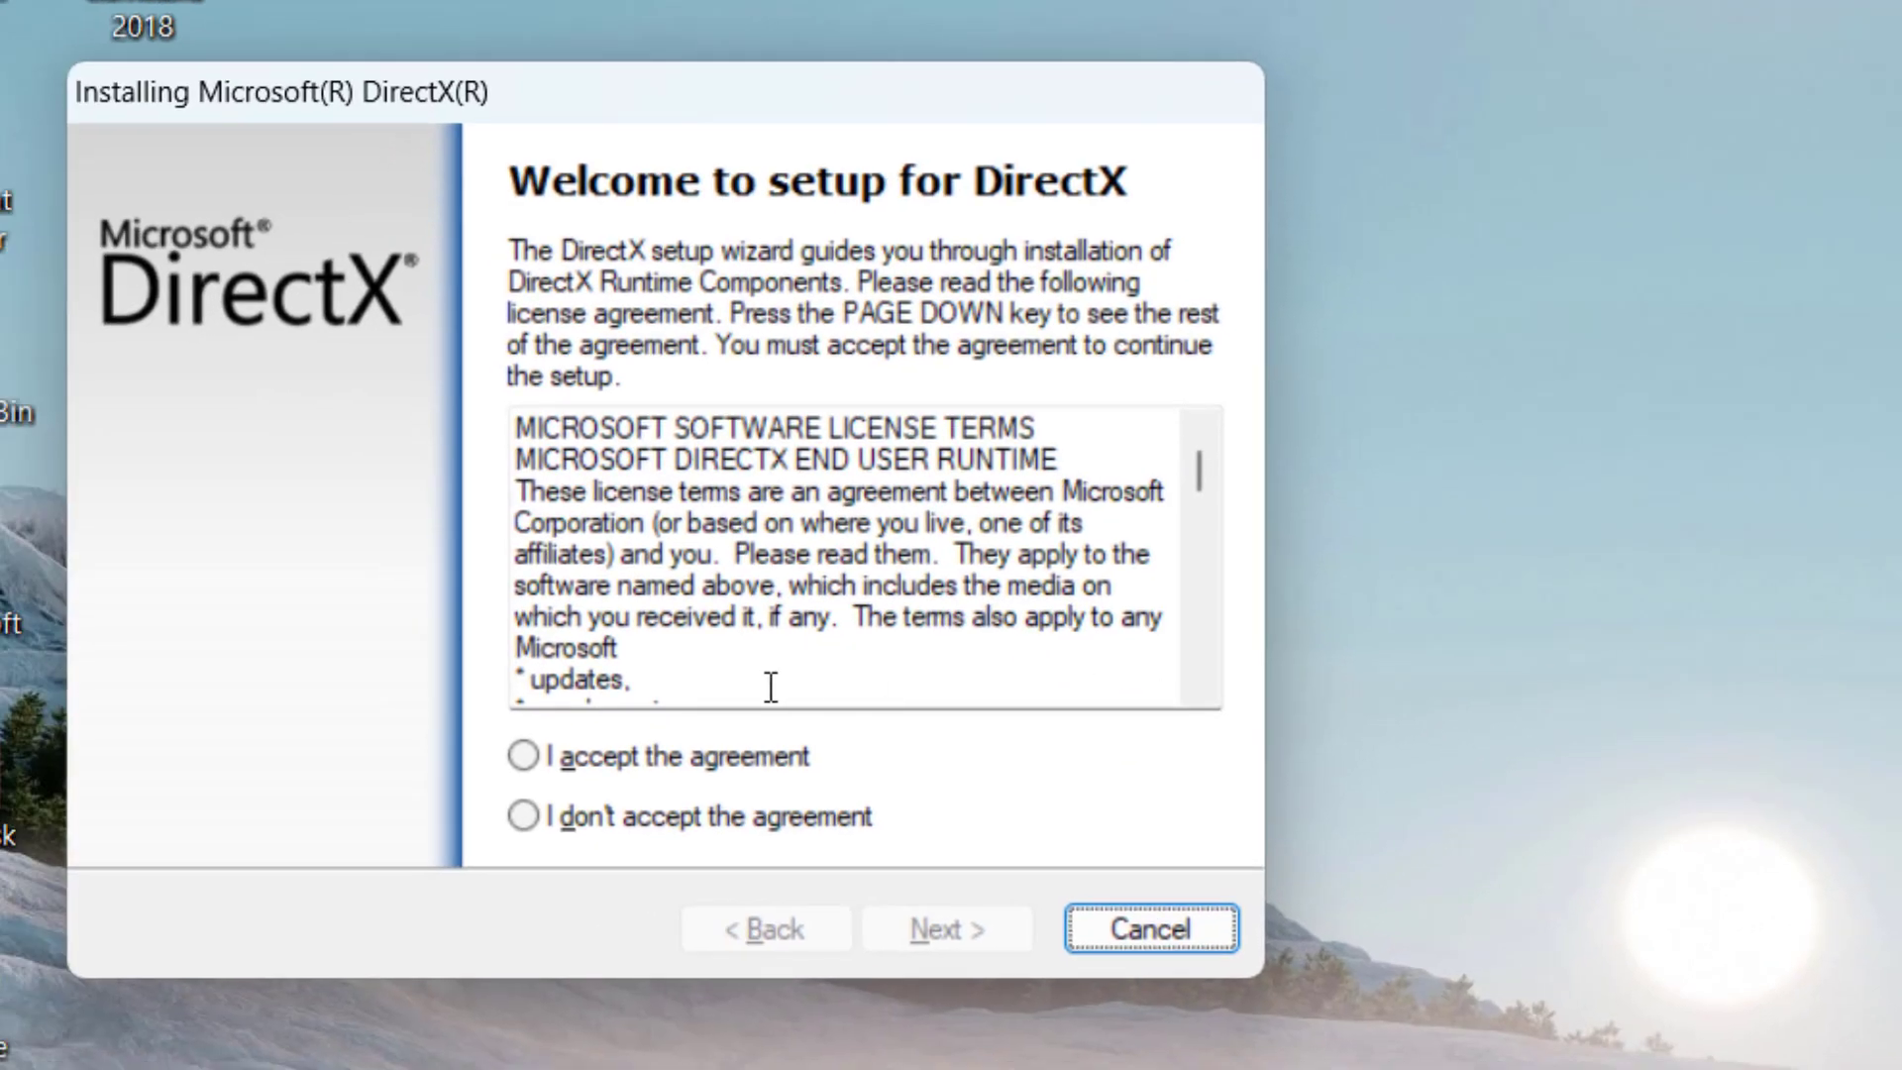
Accept the DirectX license agreement and proceed through the setup to install the runtime components
click(529, 755)
click(963, 923)
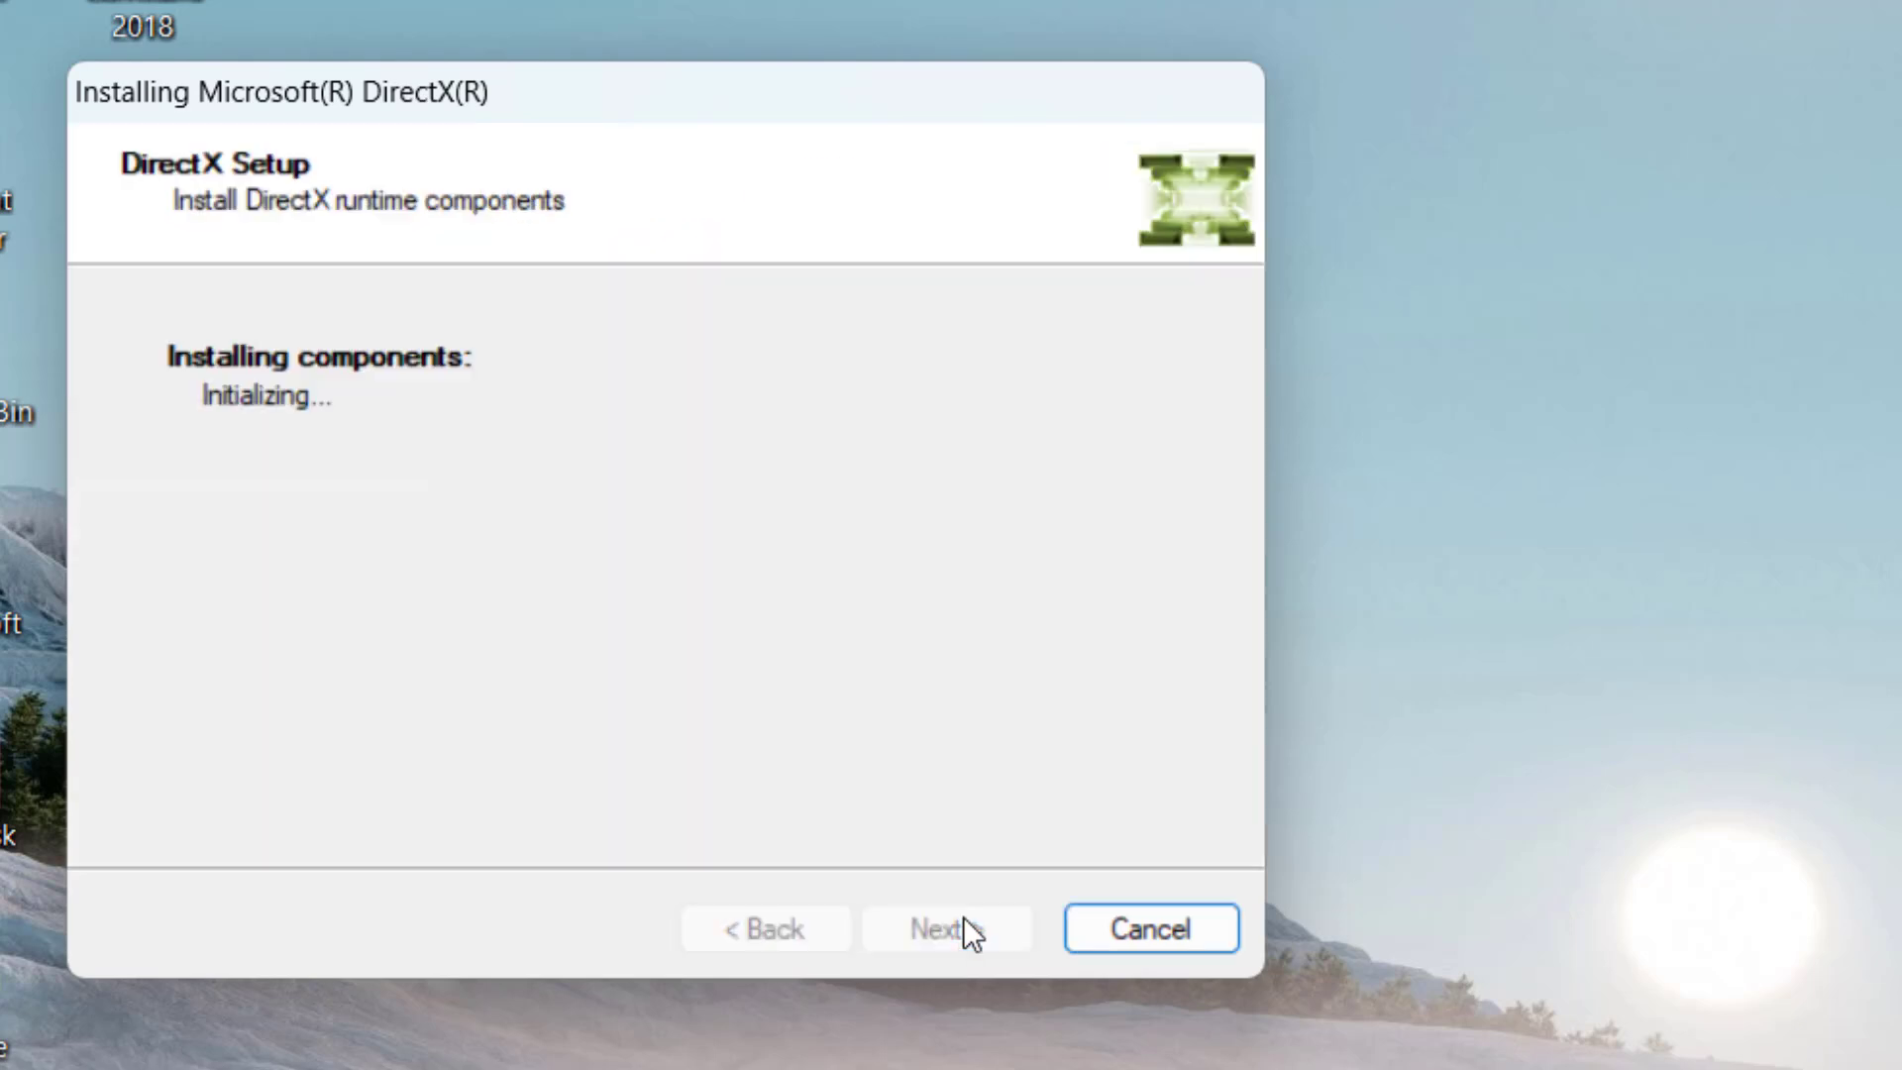
click(981, 930)
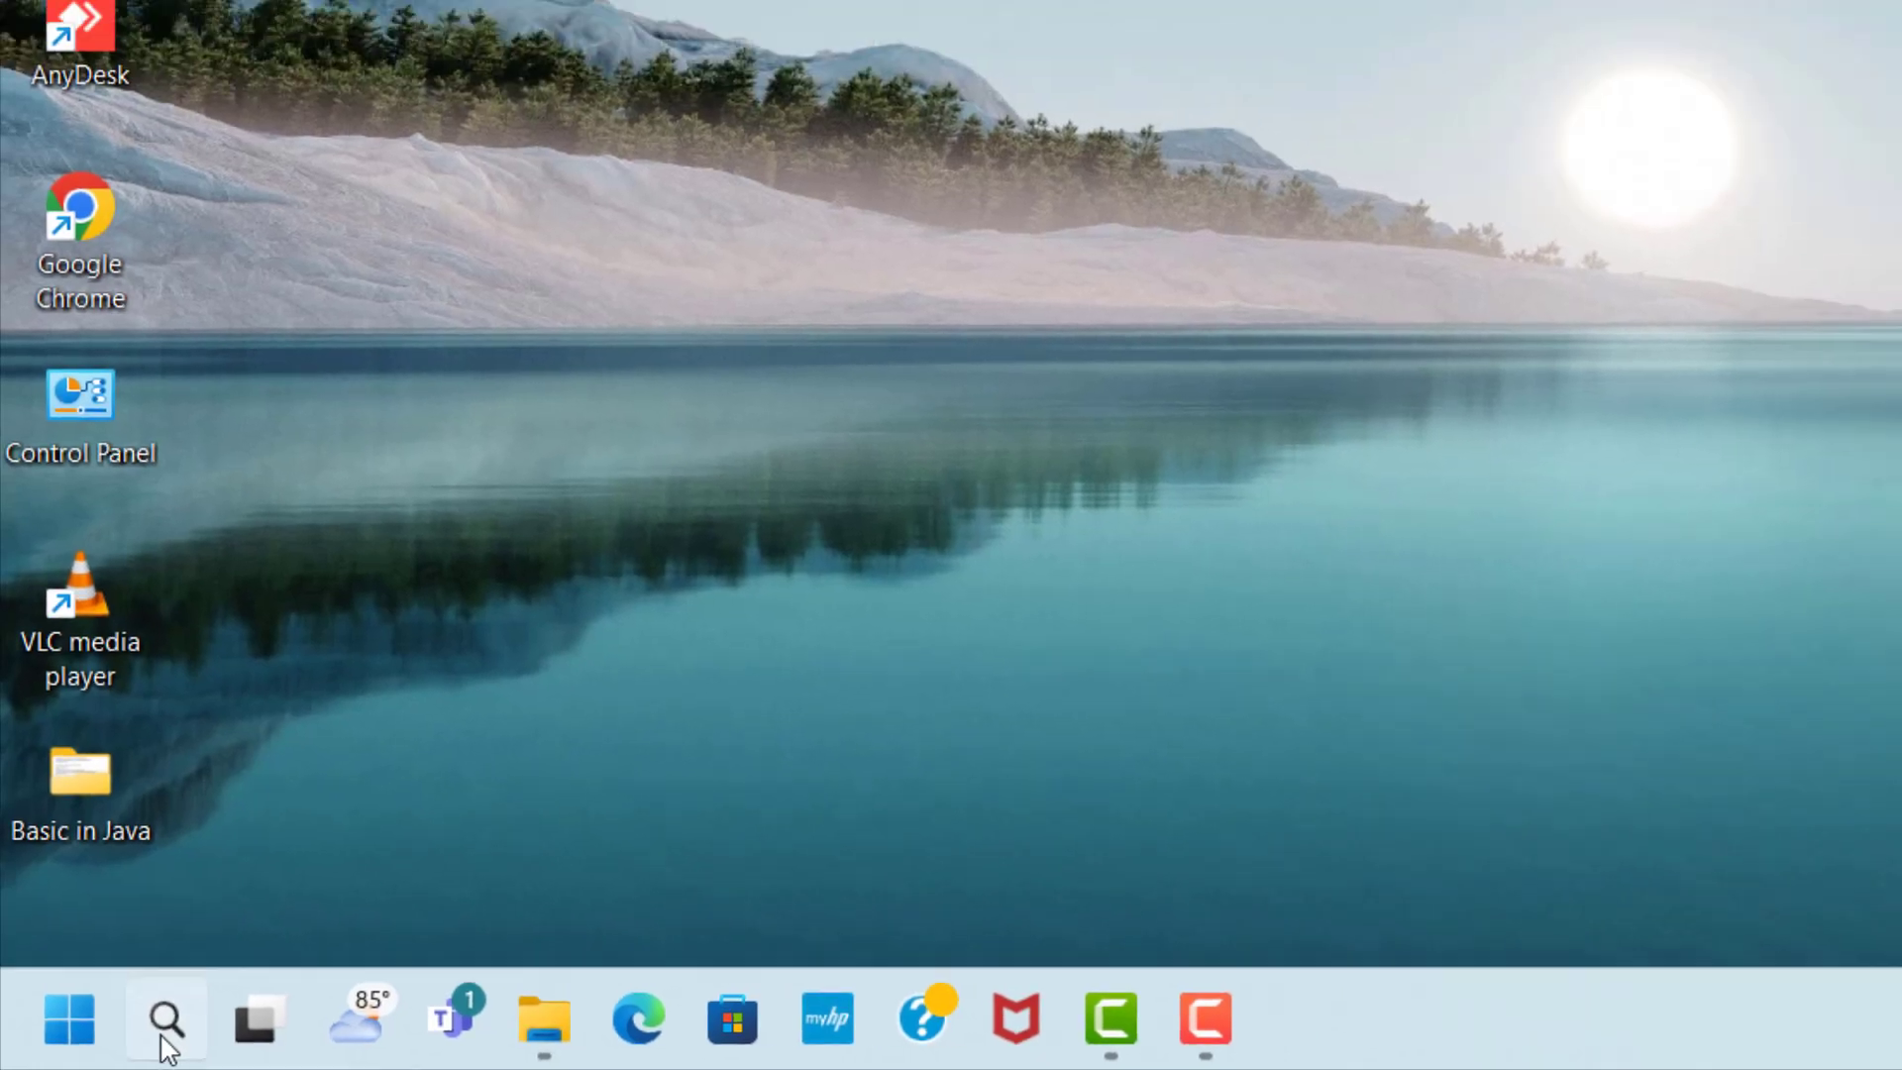
Search Windows for "dev", open Device Manager and select Intel(R) Iris(R) Xe Graphics under Display adapters
click(186, 1040)
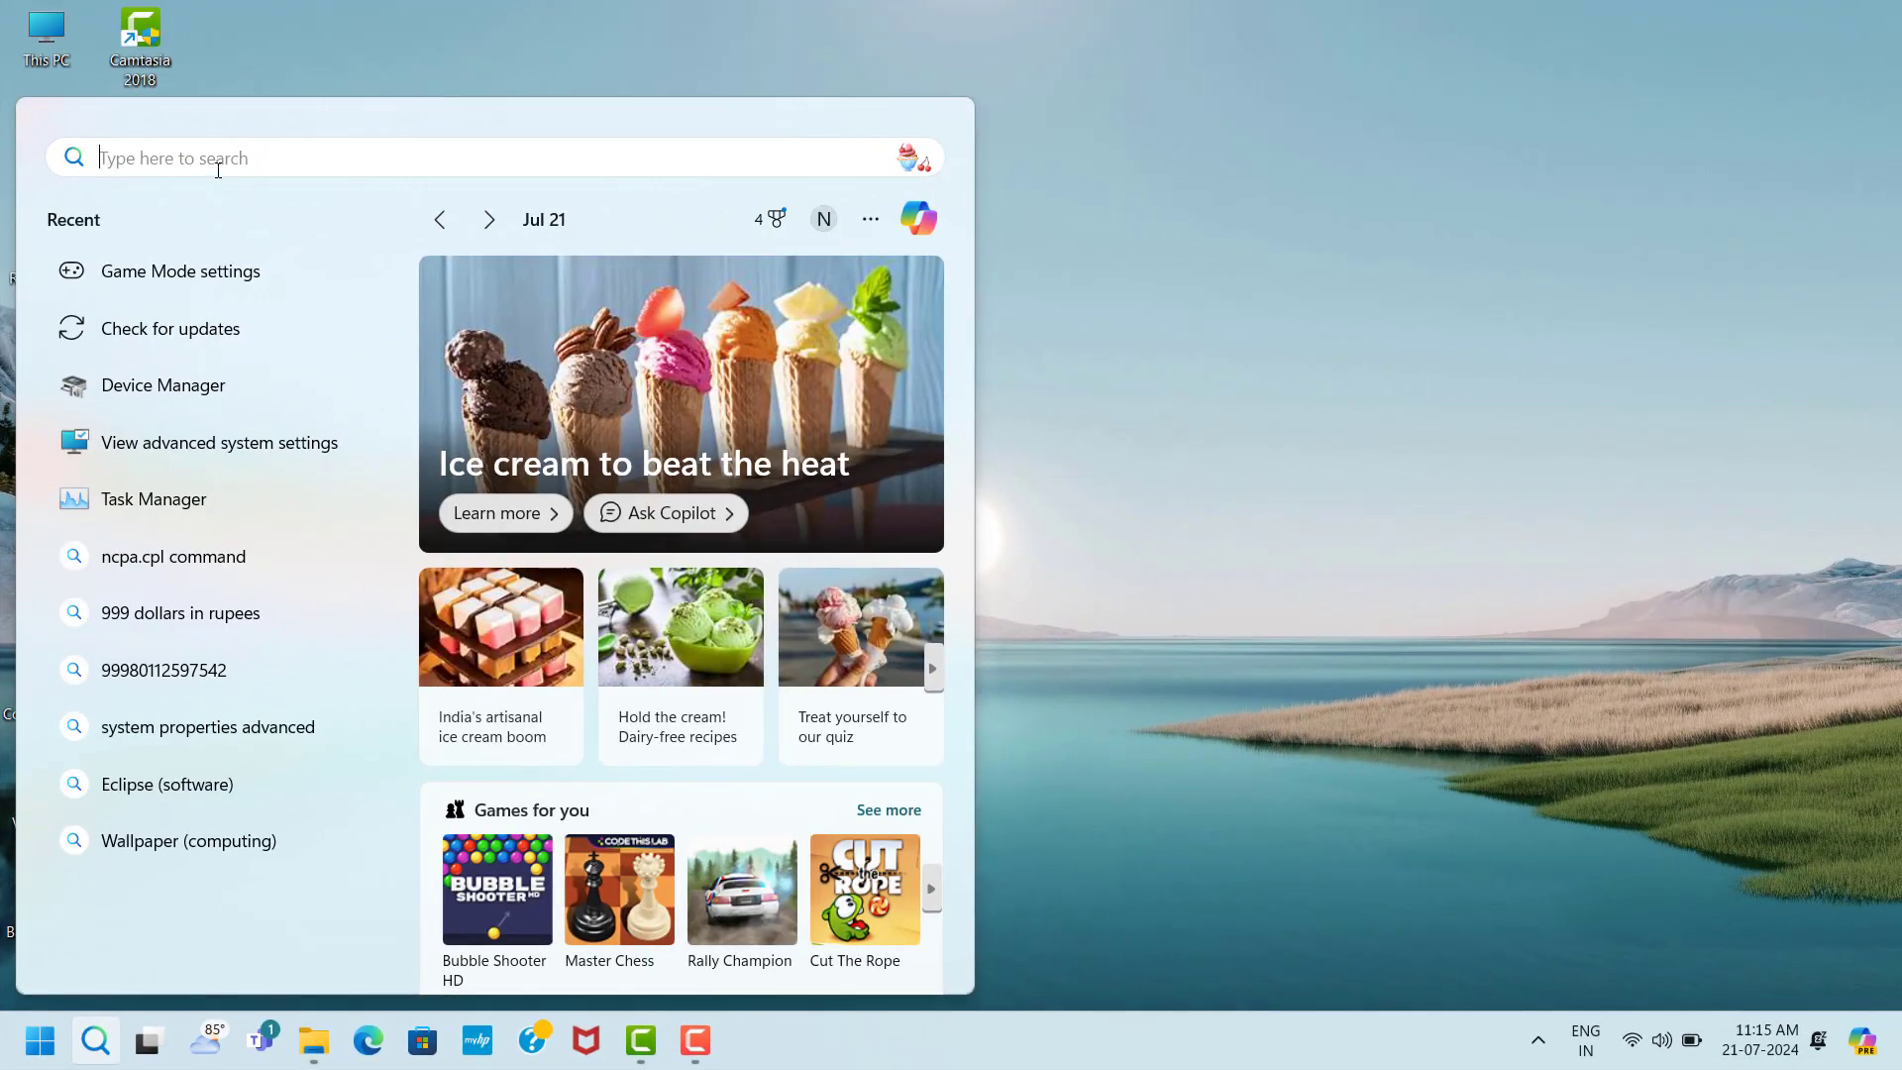
text(dev)
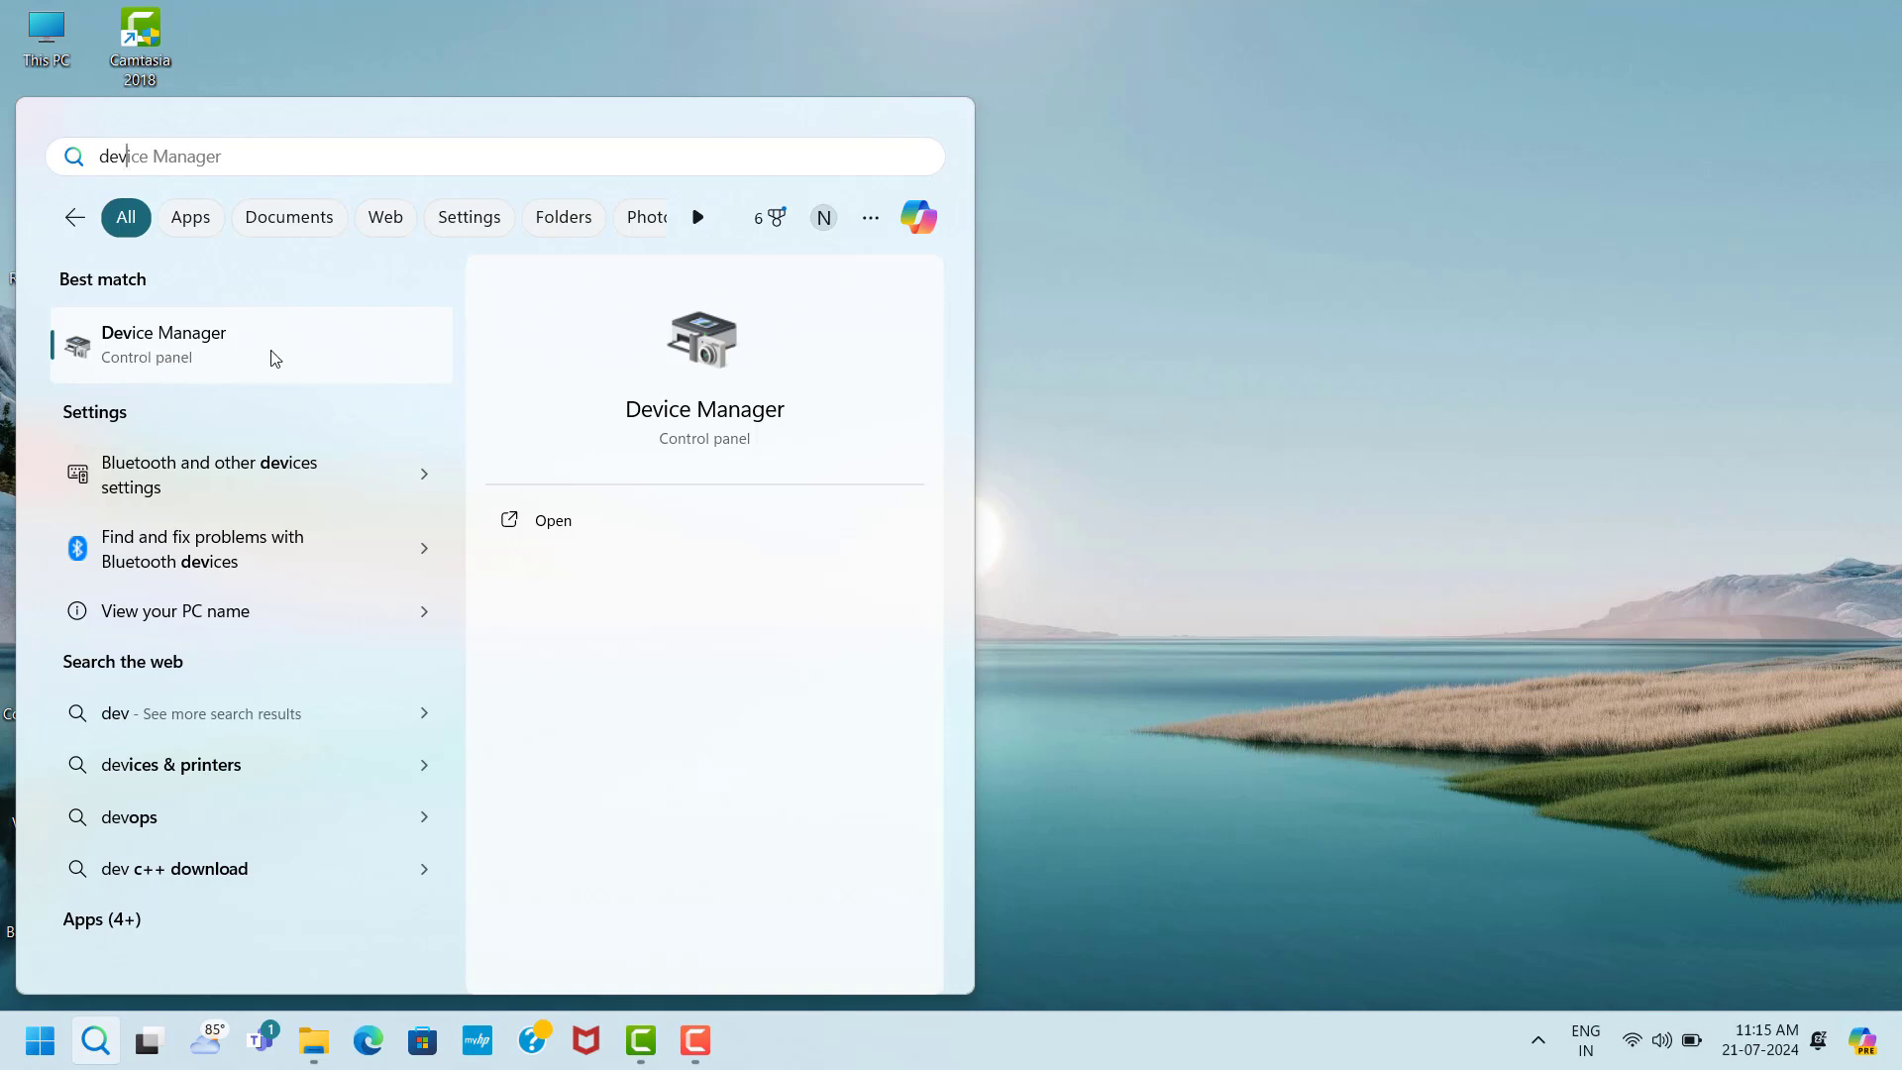
click(396, 359)
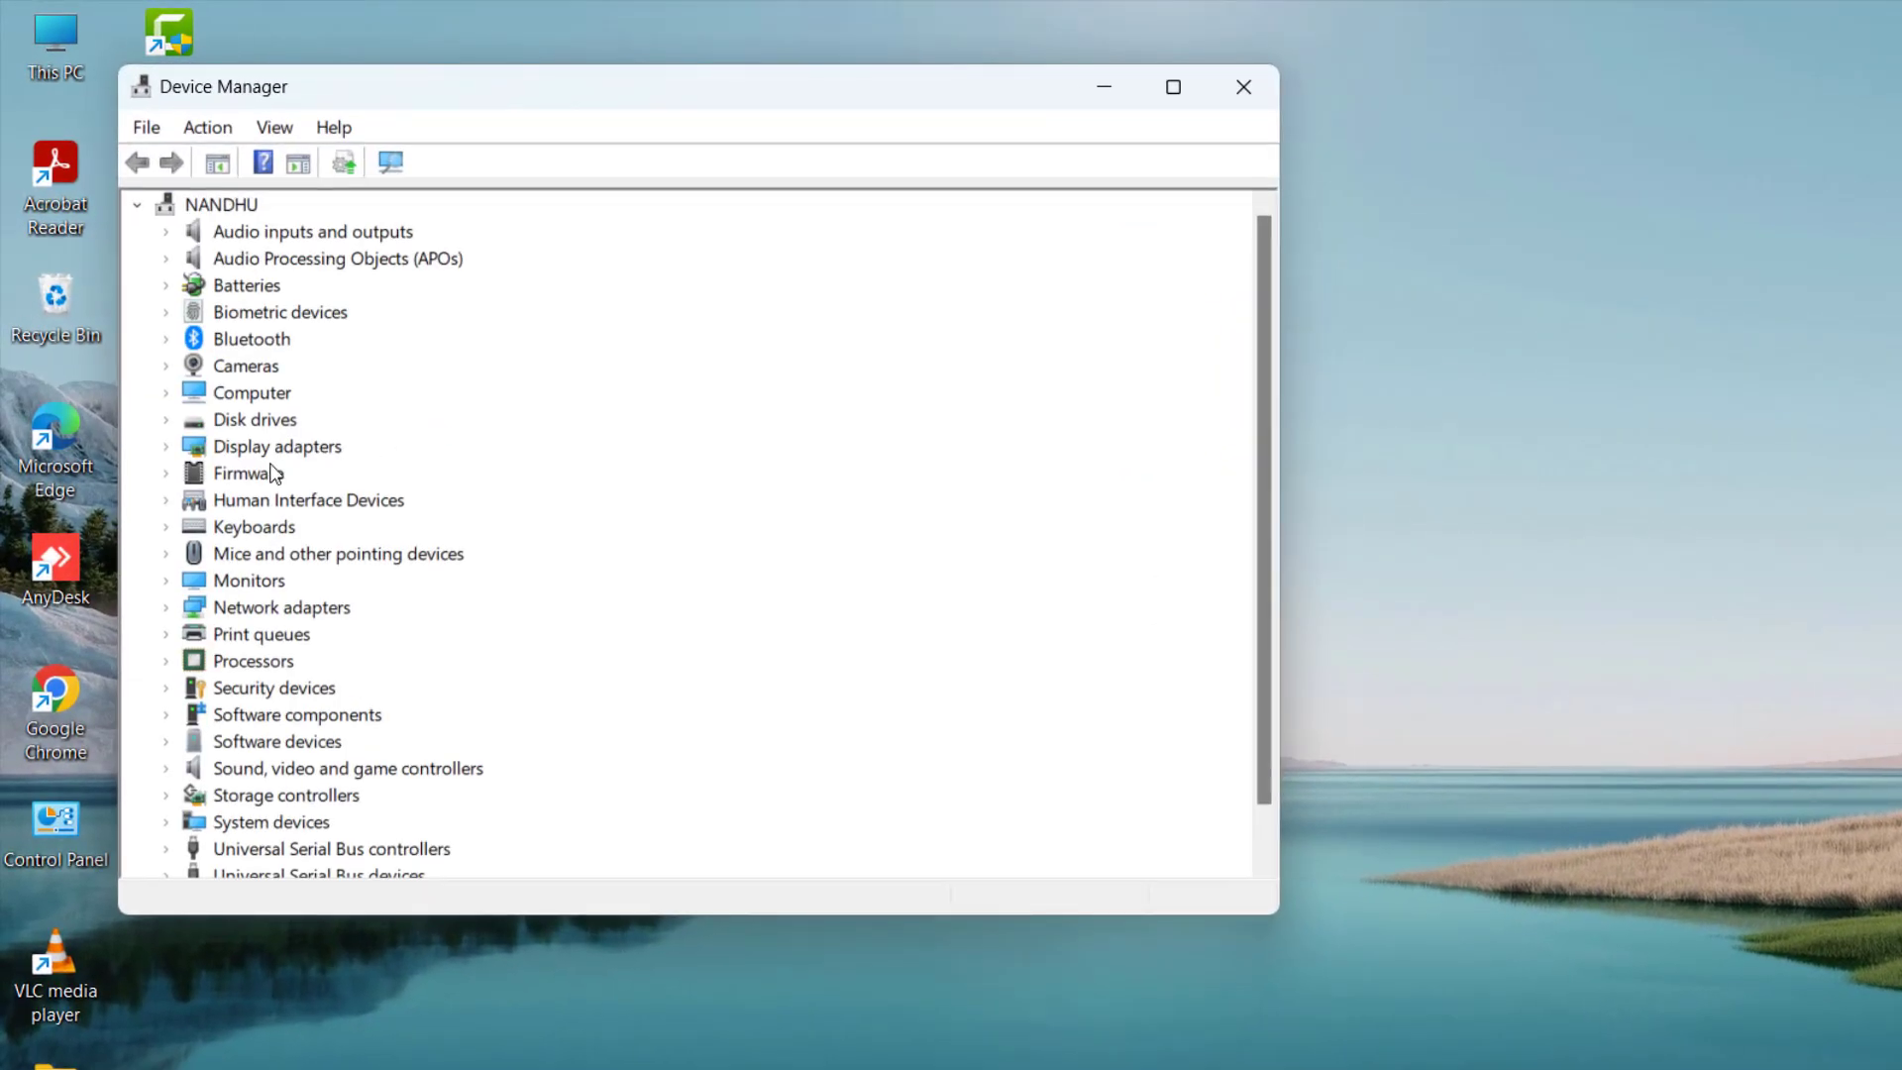
click(265, 448)
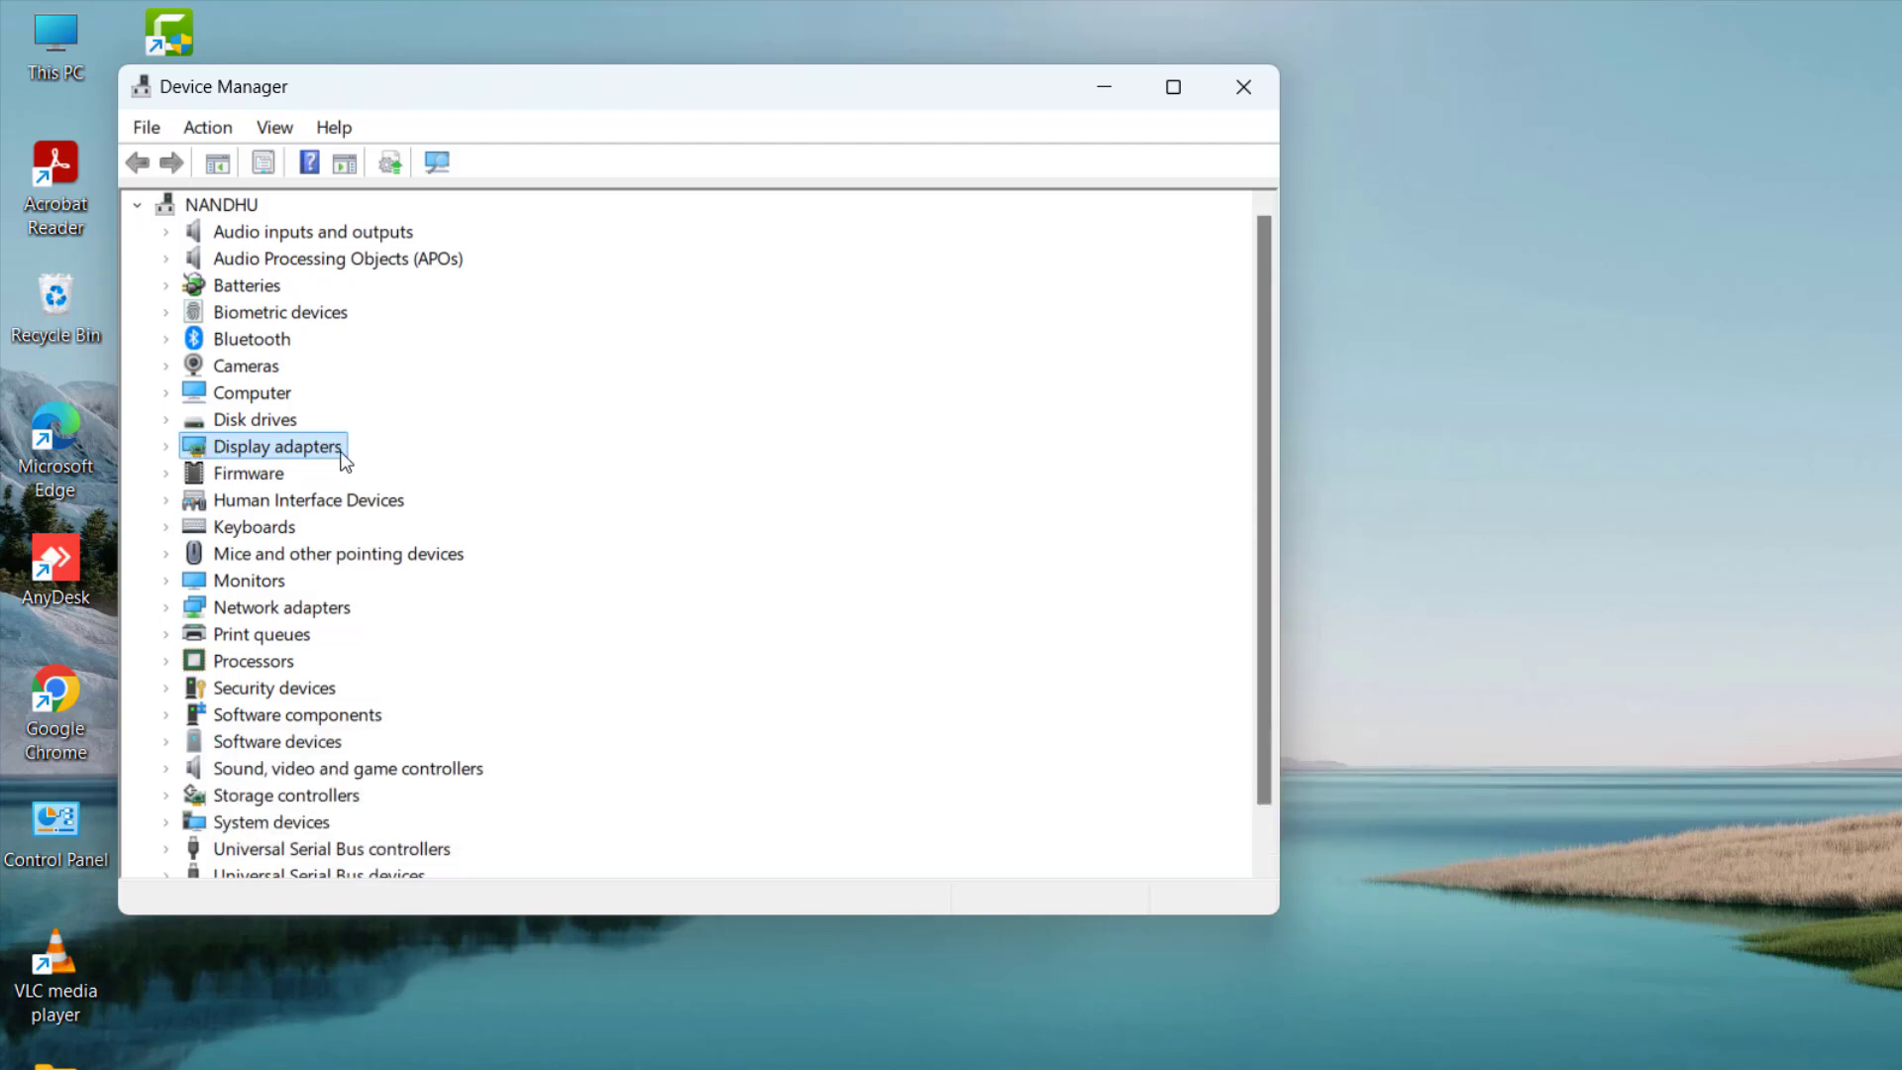
click(166, 447)
click(322, 475)
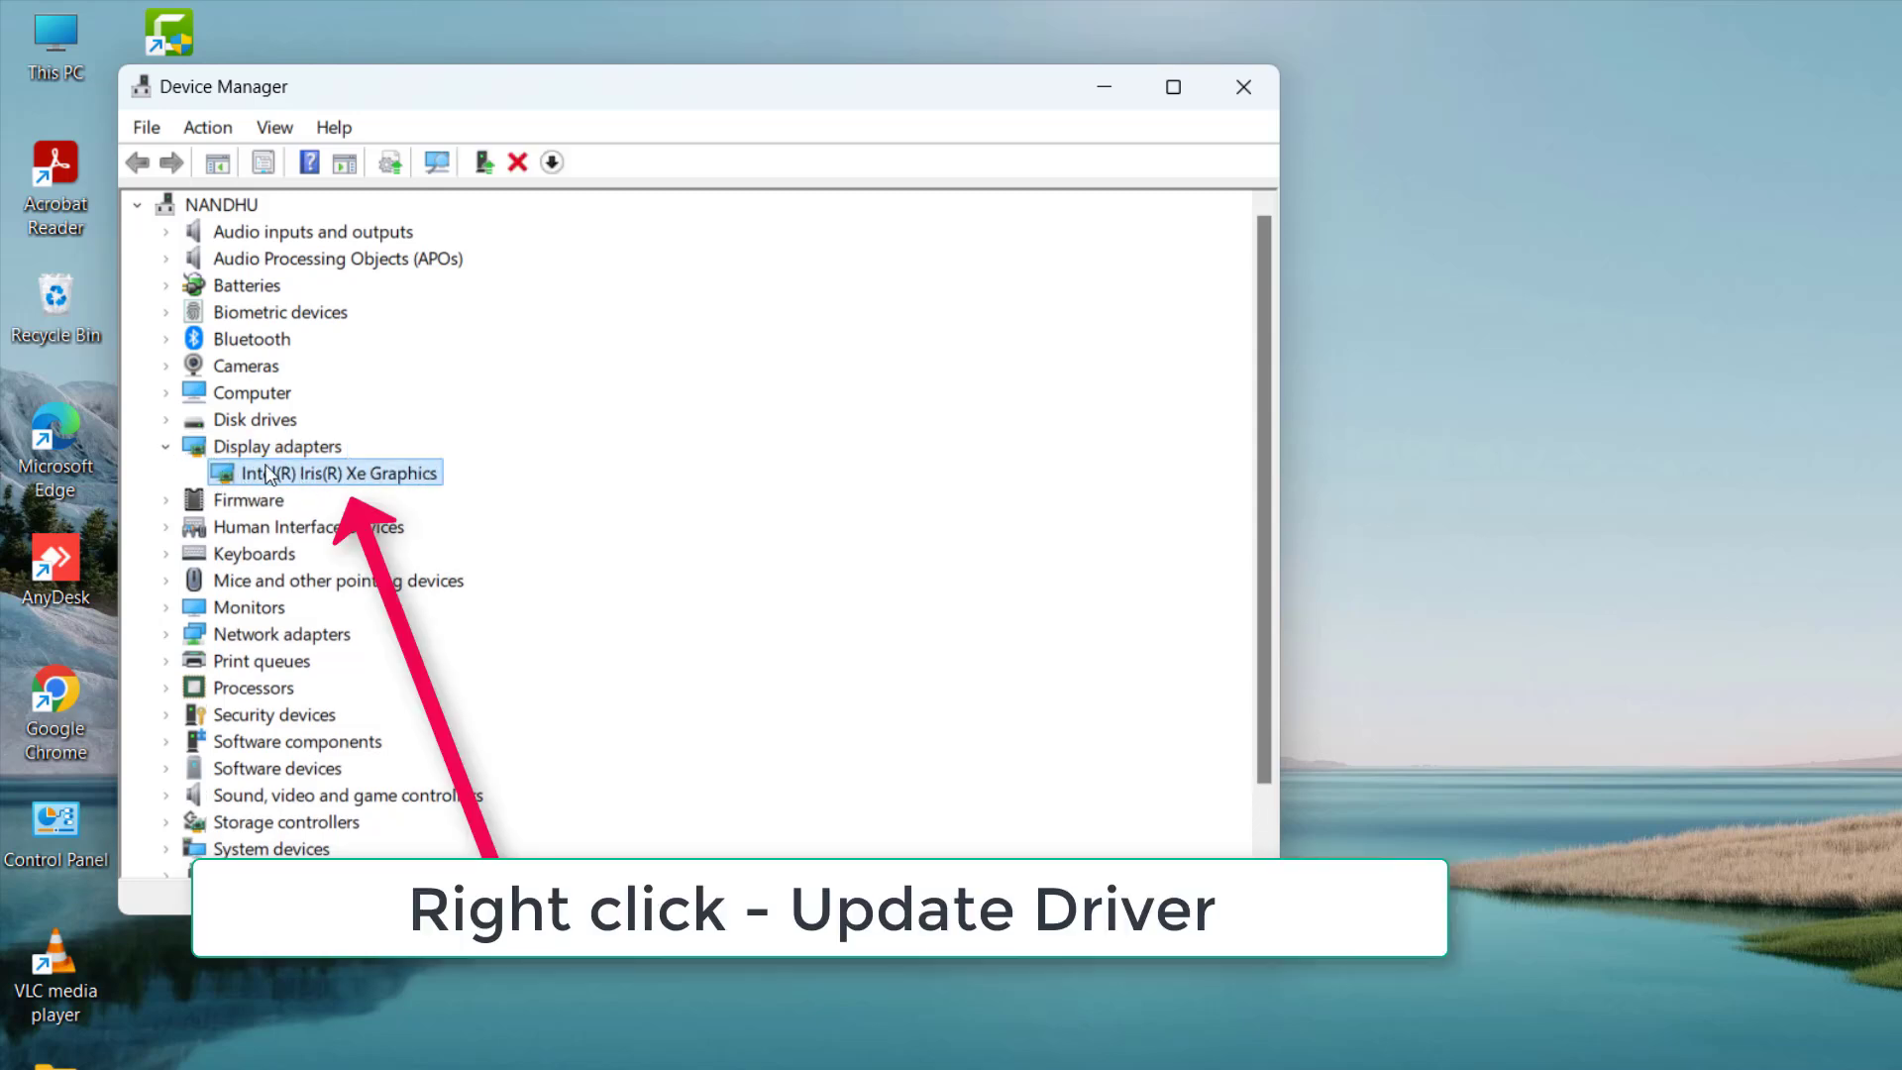
Update the Intel(R) Iris(R) Xe Graphics driver manually, installing the Intel(R) Iris(R) Xe Graphics model from the computer's list of available drivers
right_click(358, 478)
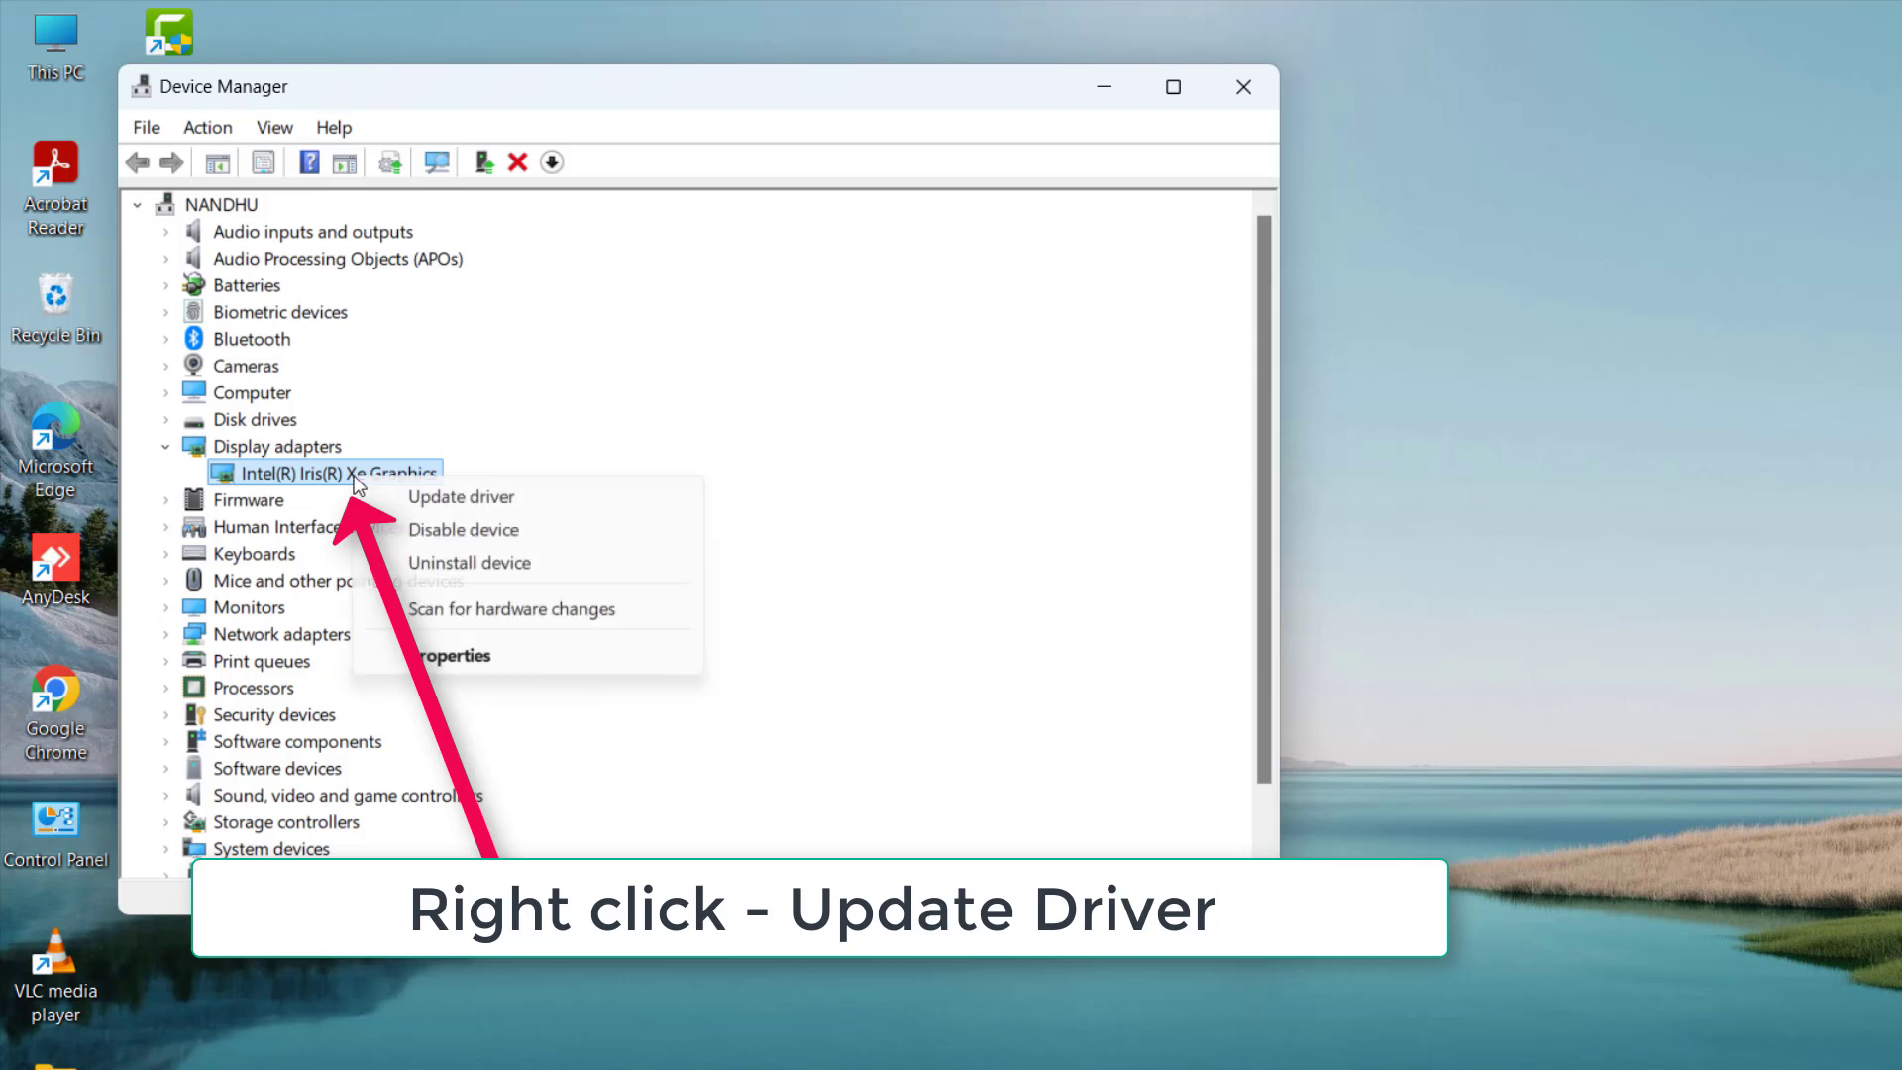
click(501, 500)
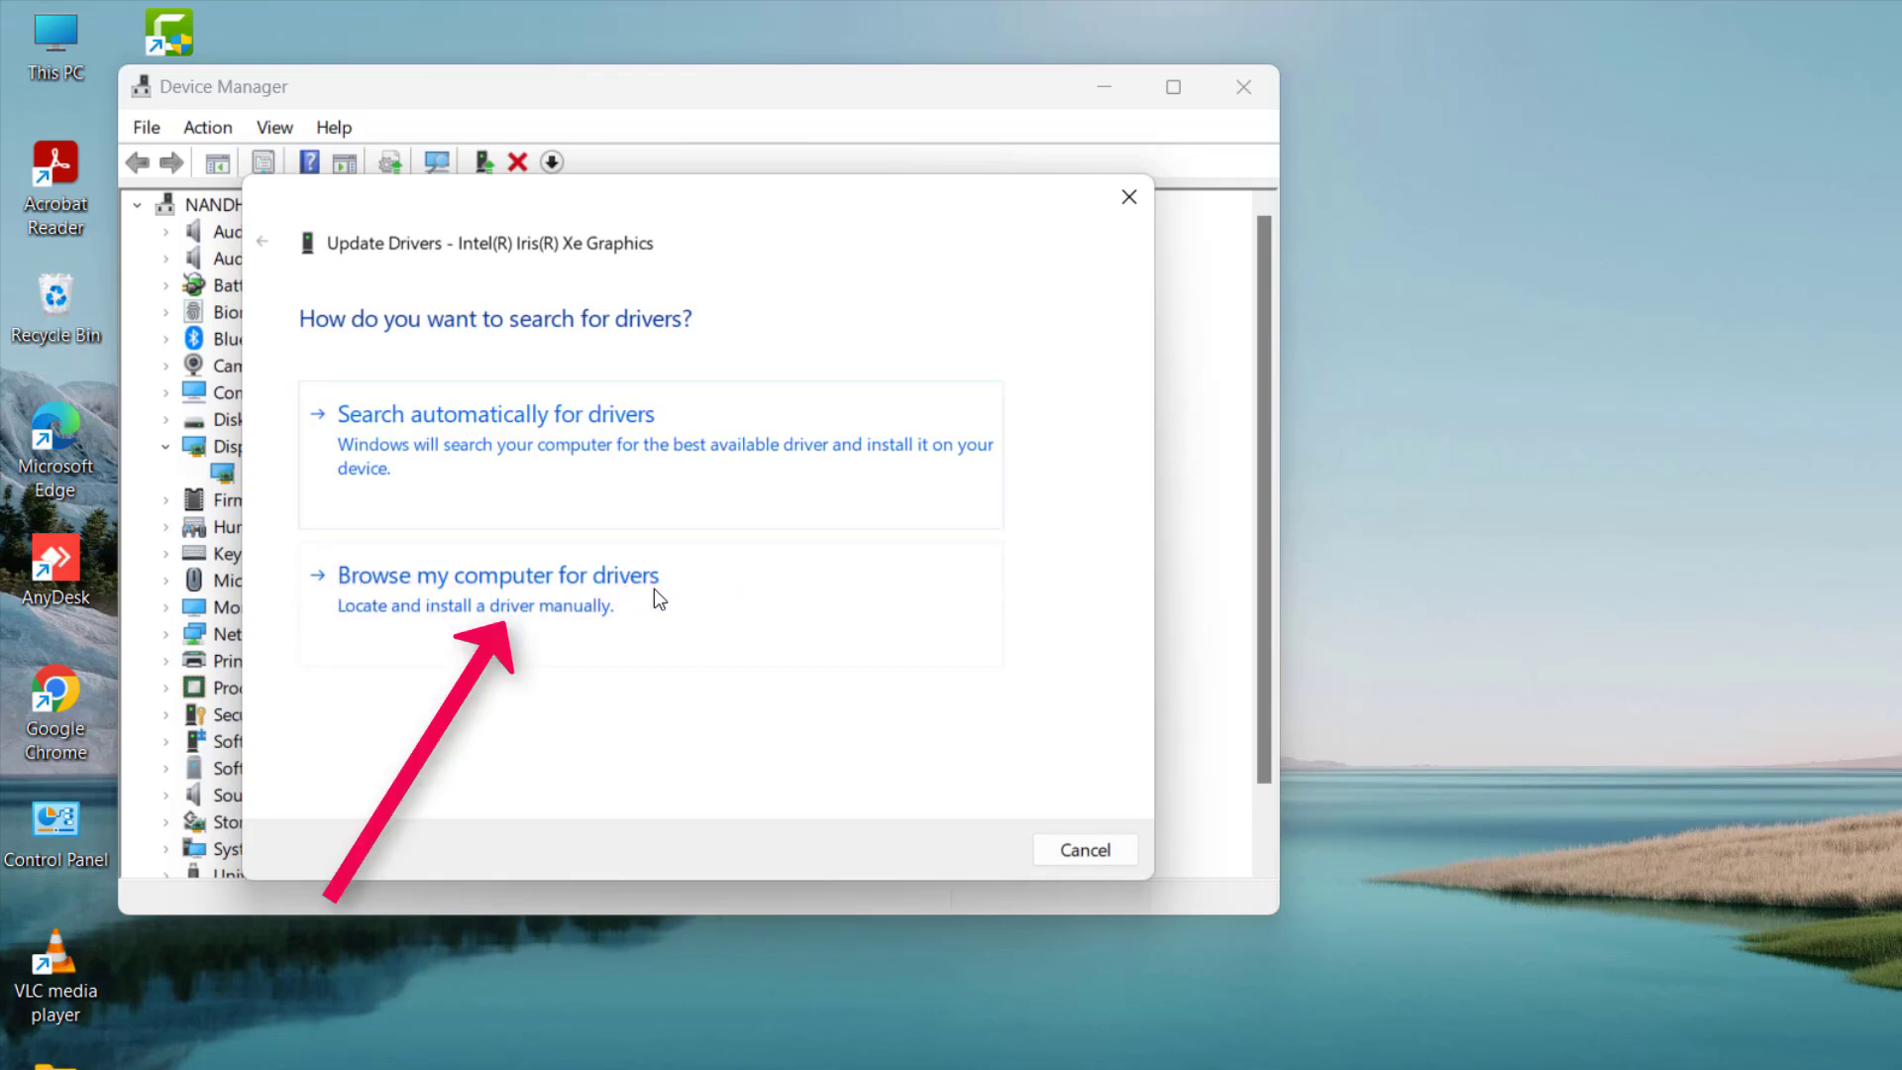
click(551, 604)
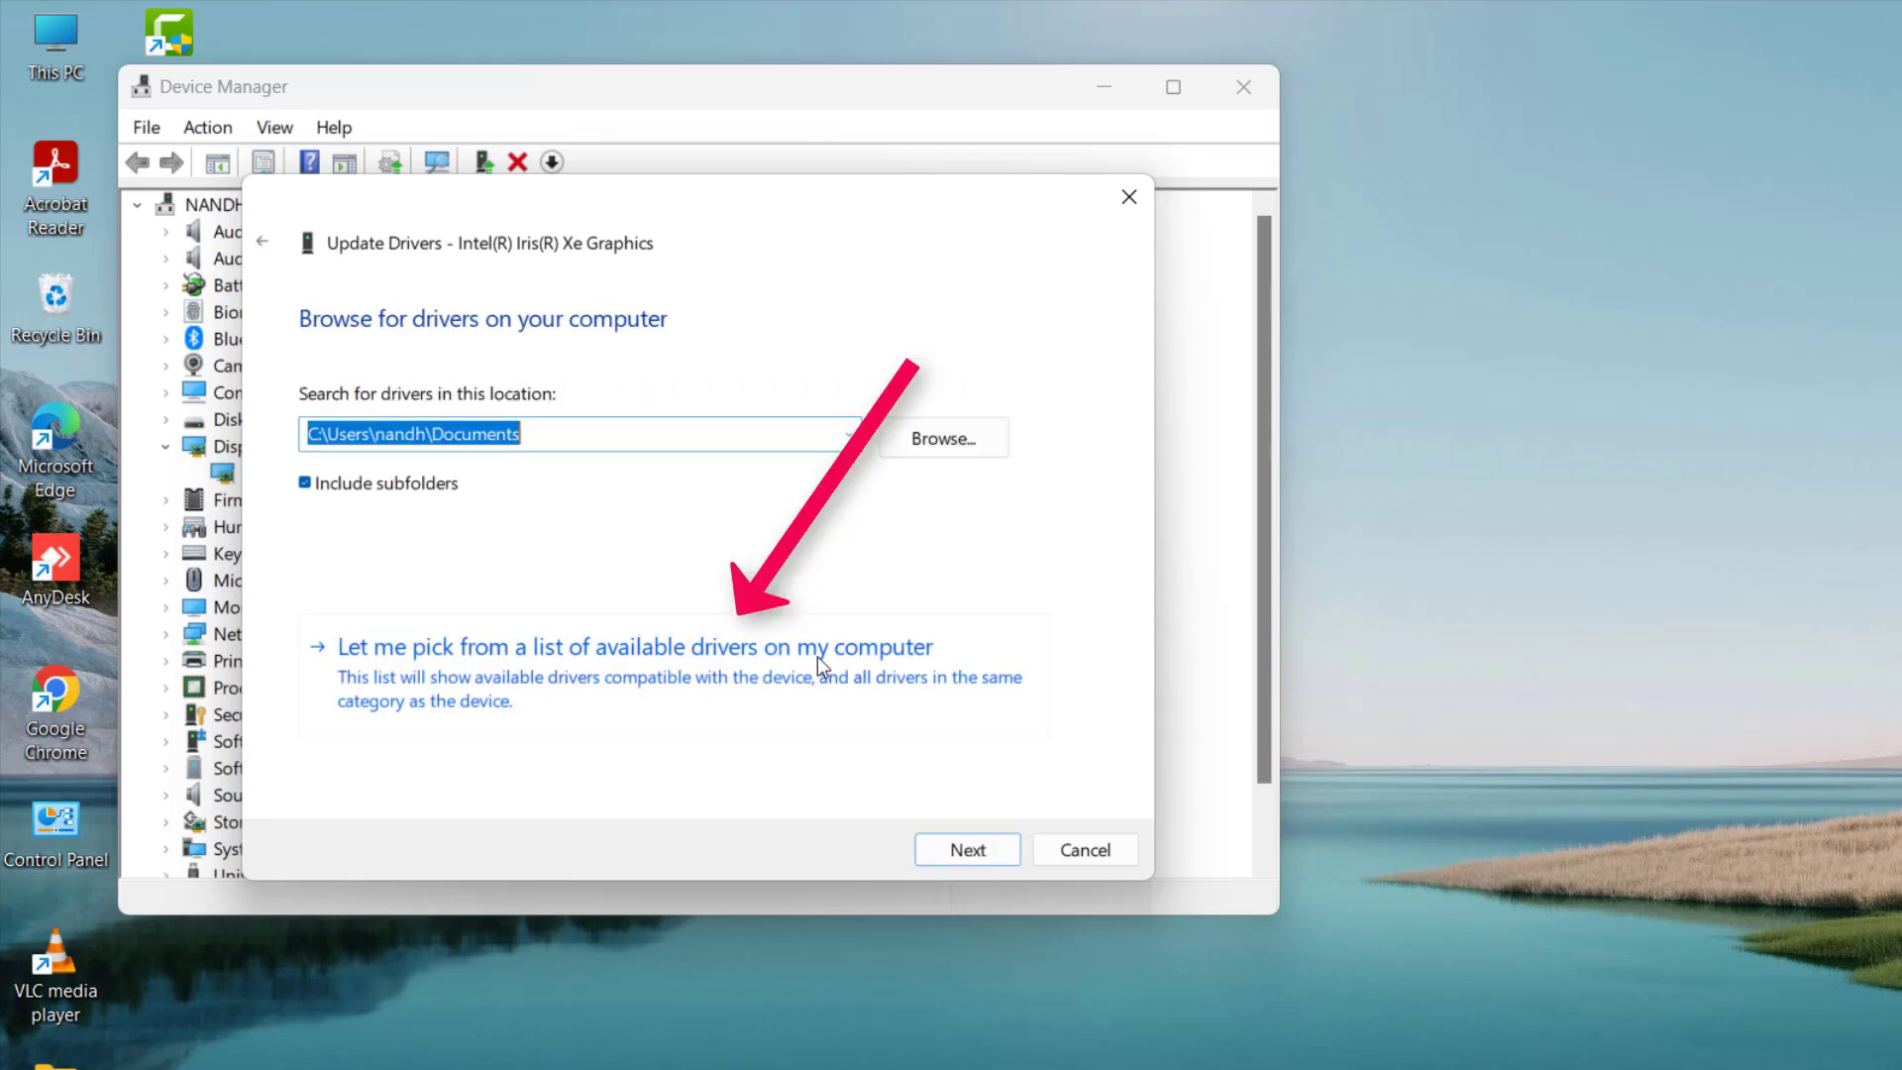
click(729, 680)
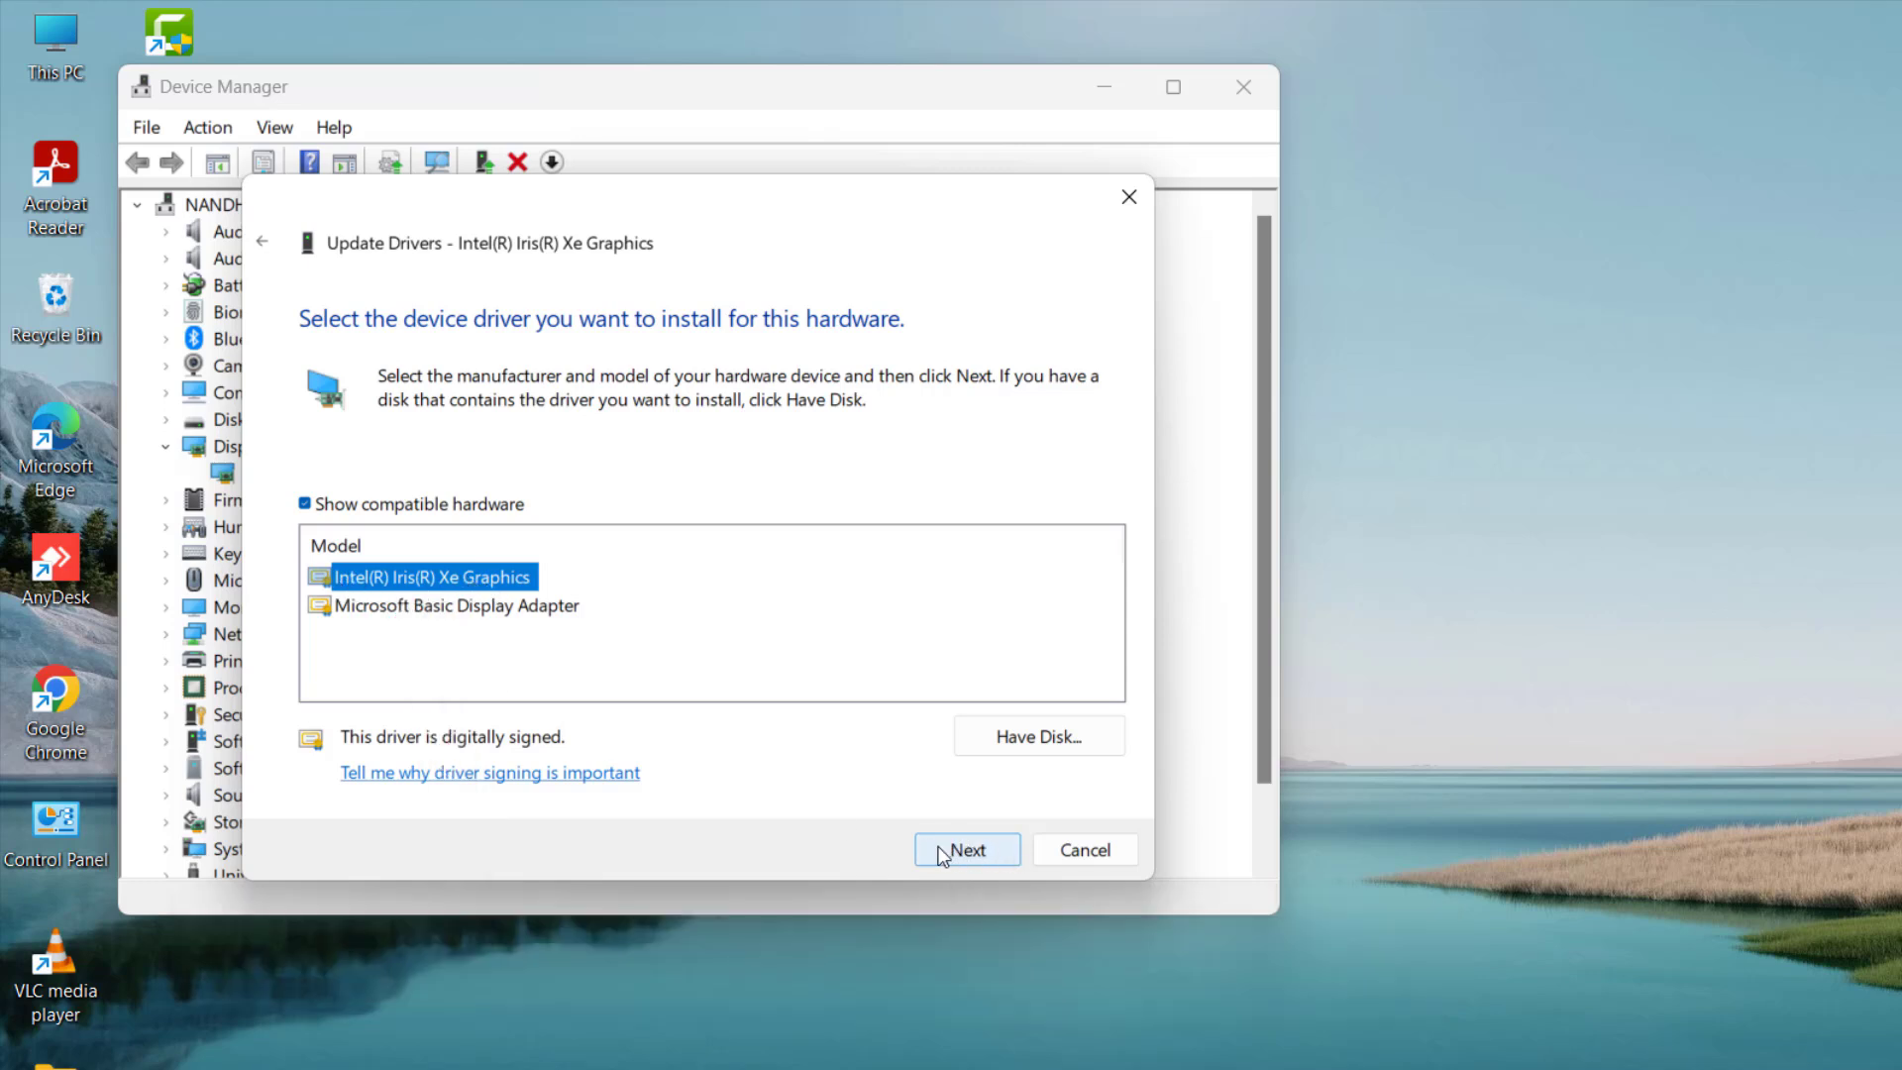
click(991, 847)
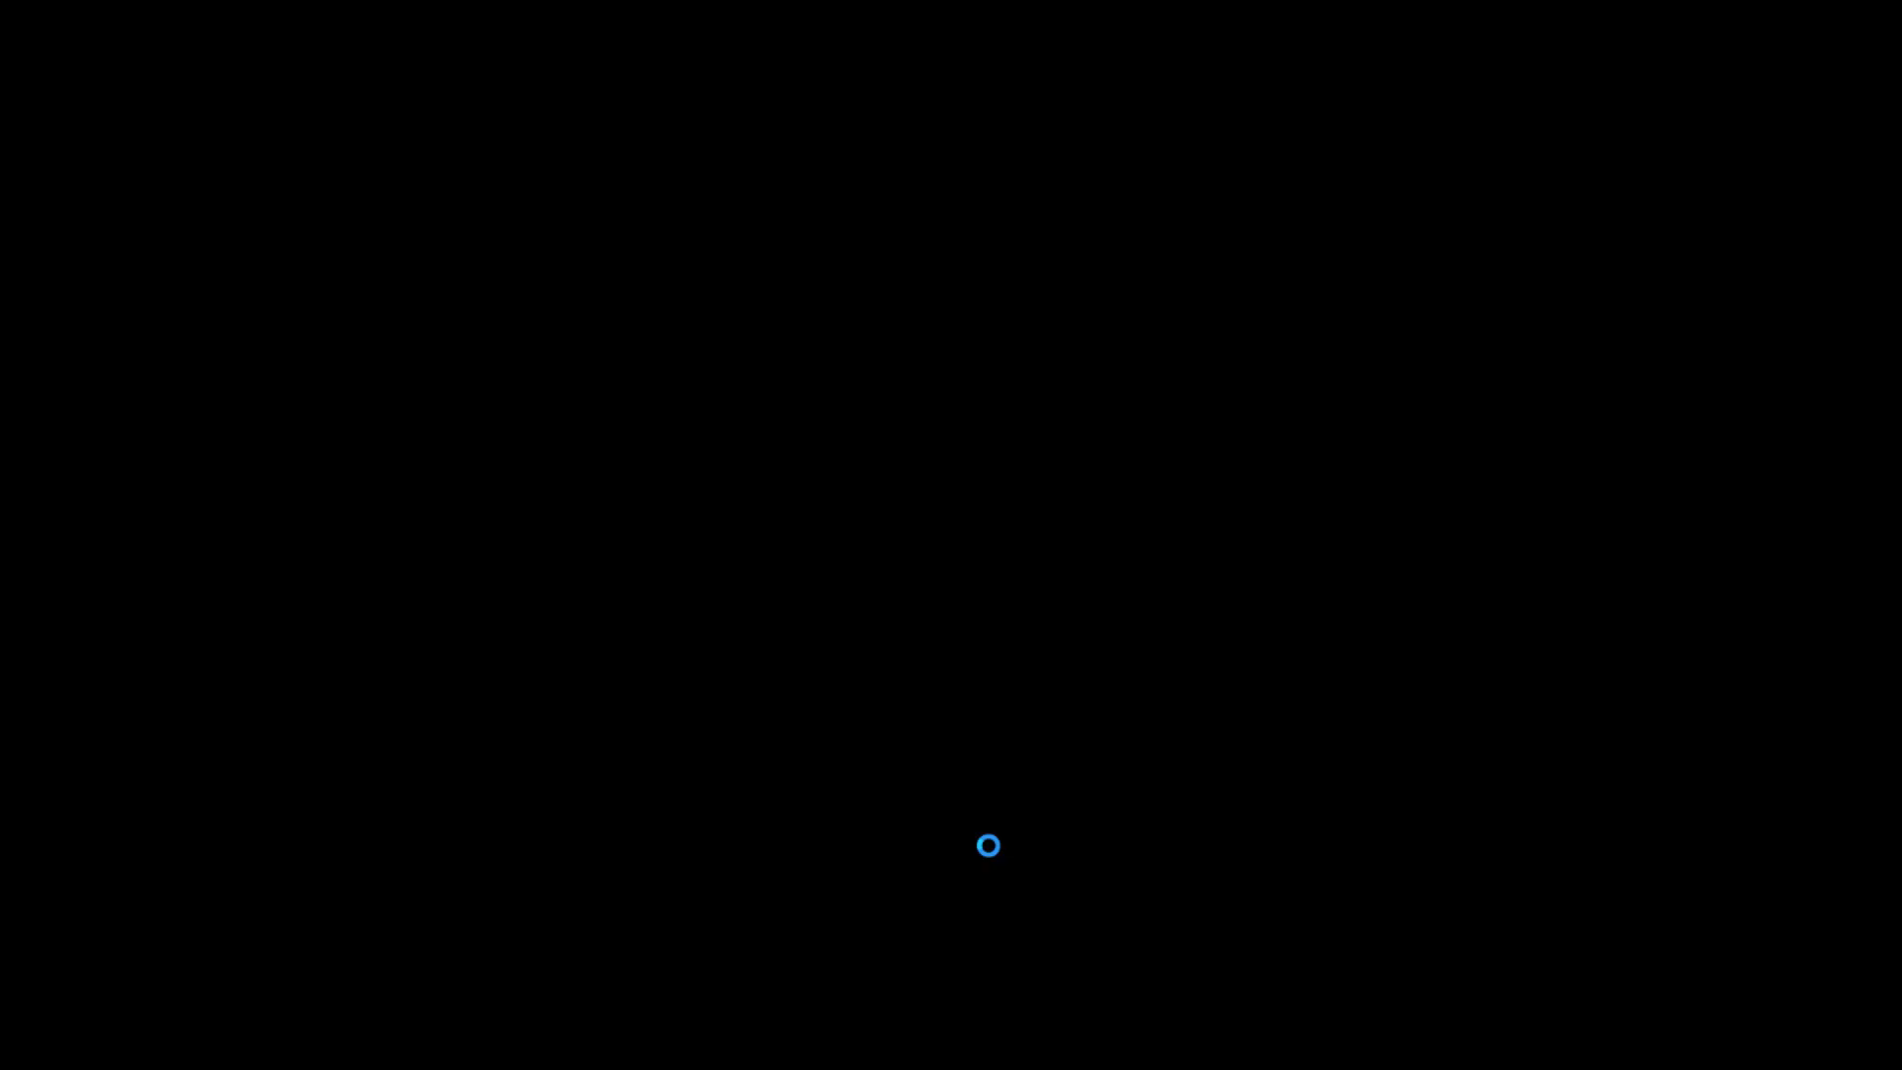